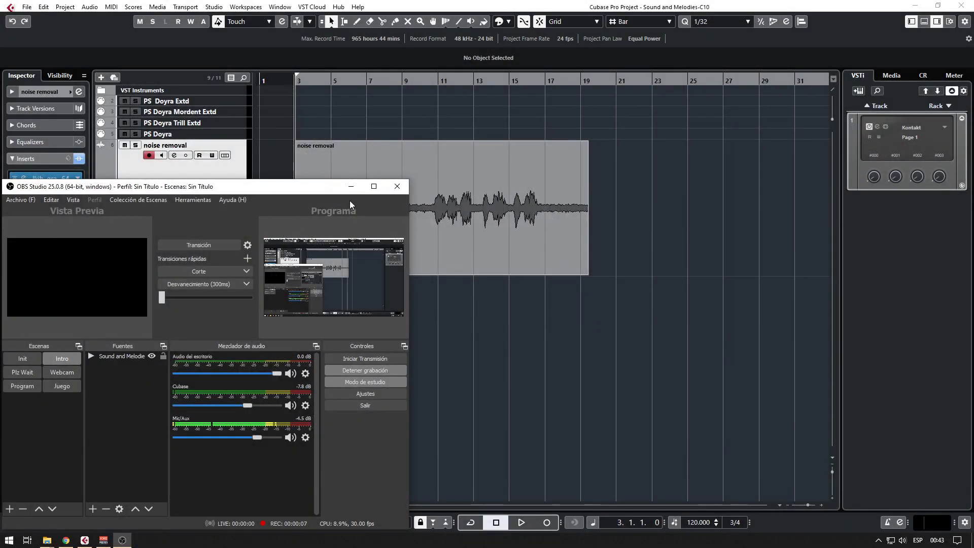
- Clear the recording software's window out of the way and play the noise removal clip from bar 3 to hear its noise
left_click(350, 186)
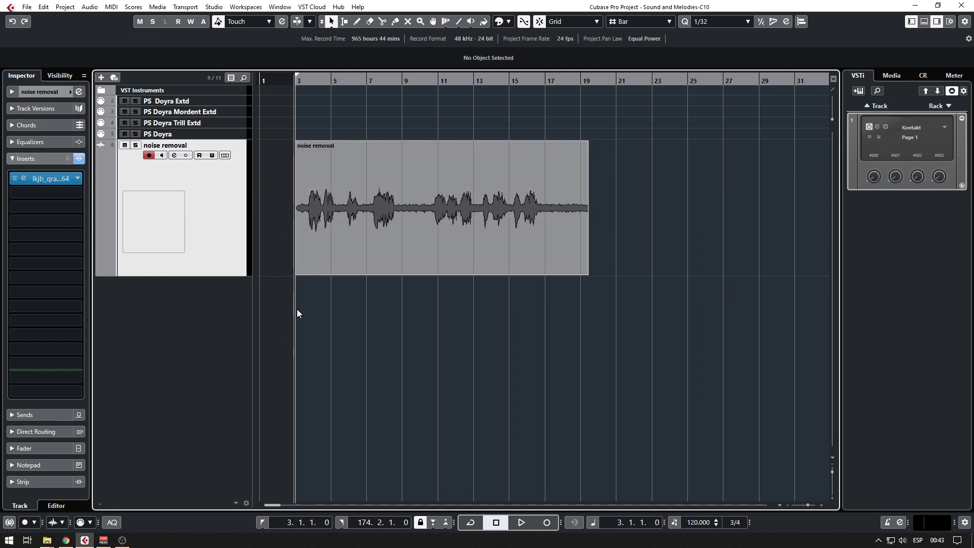
scroll(289, 234, "up", 2)
scroll(288, 233, "up", 2)
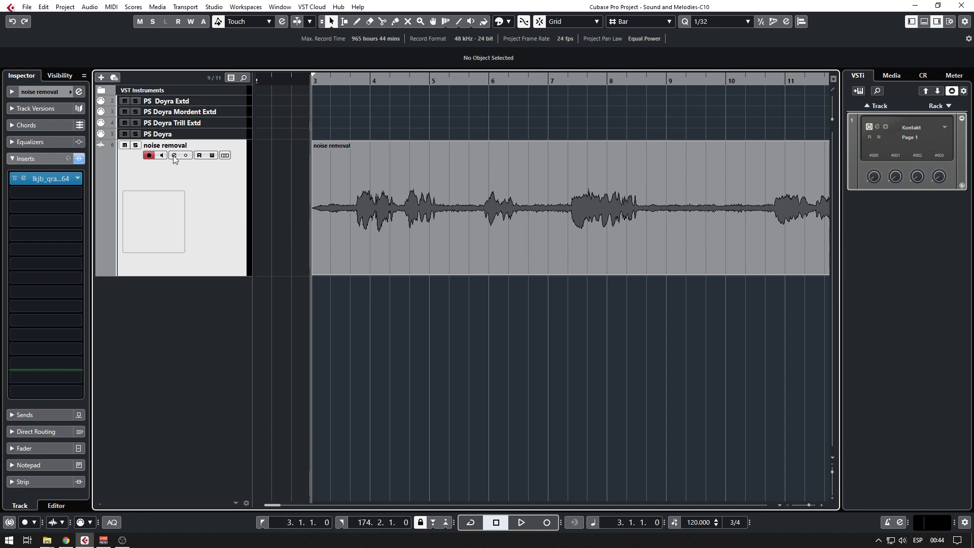
key("space")
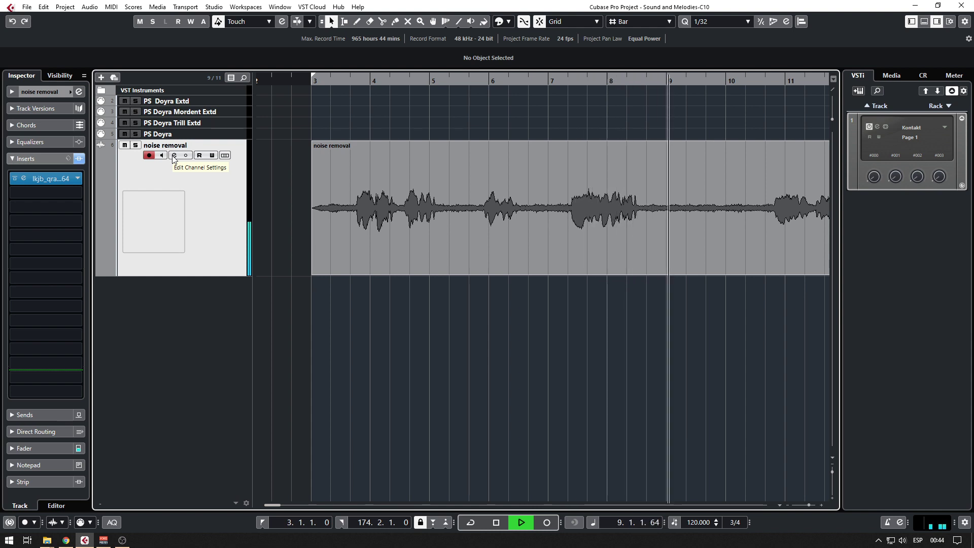
key("space")
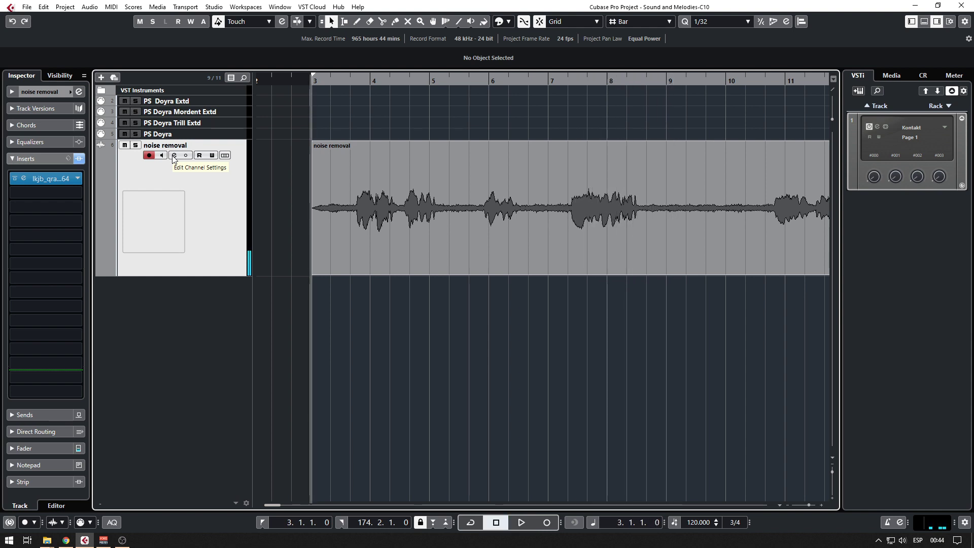
- Open the QRange equalizer inserted on the noise removal track and reposition its window
left_click(23, 178)
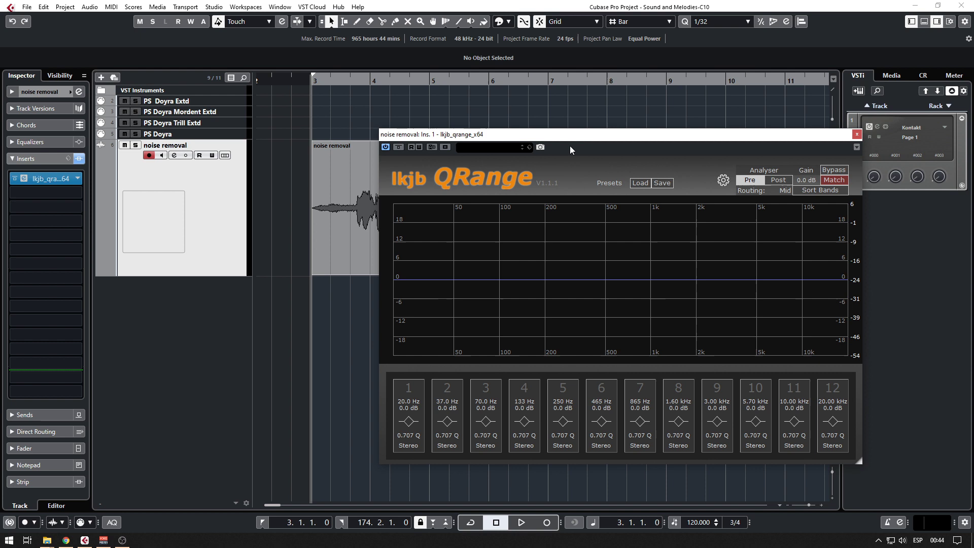
left_click_drag(577, 135, 604, 162)
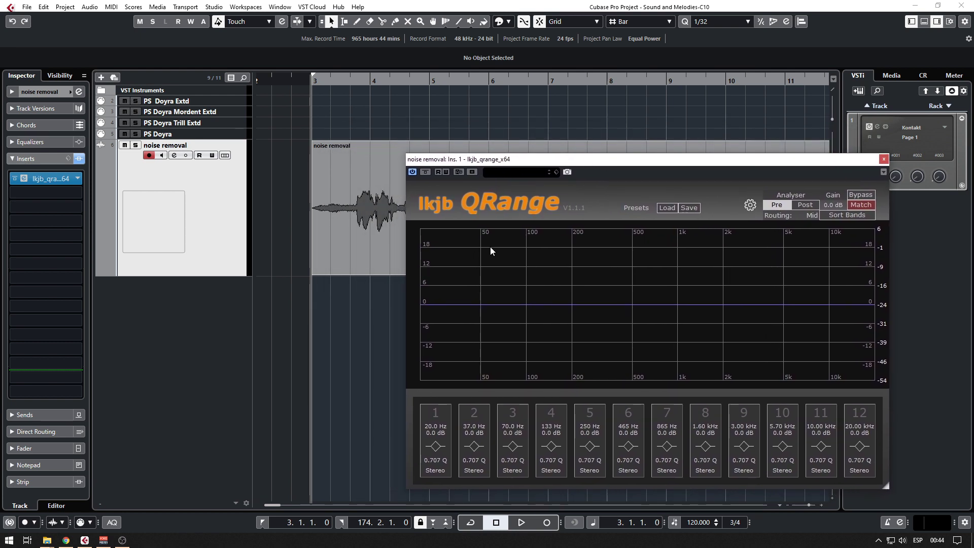
- Look at the QRange download page in Chrome and check the version information of Cubase
left_click(66, 540)
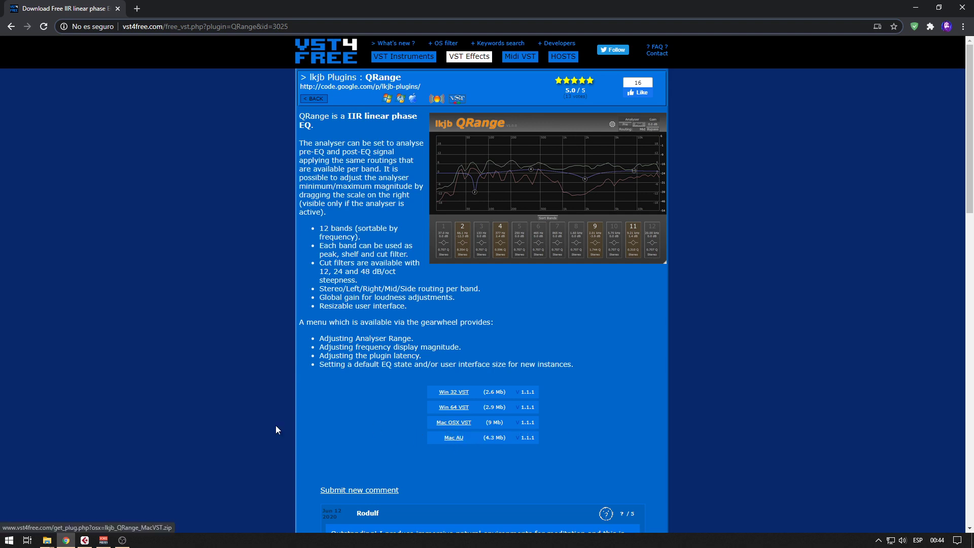
left_click(85, 540)
left_click(353, 7)
left_click(372, 47)
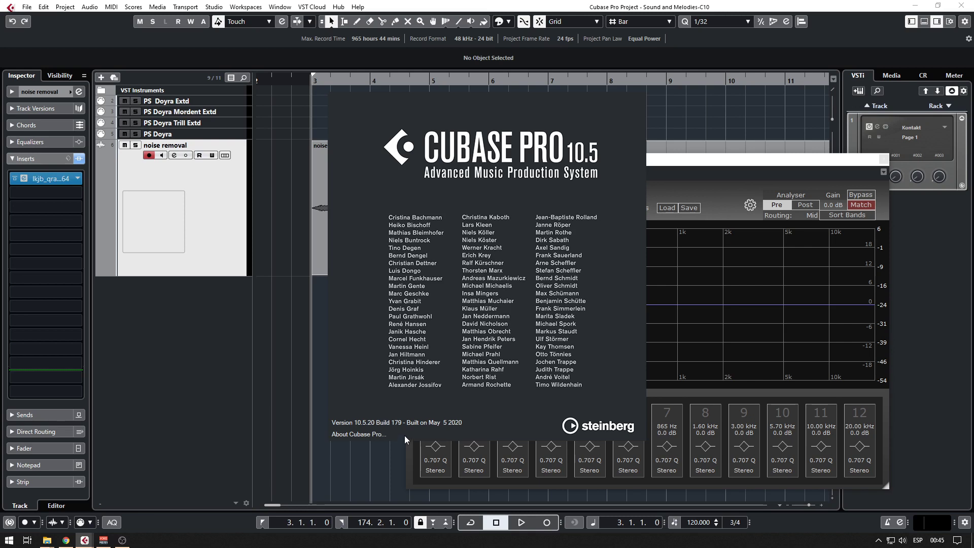
left_click(429, 312)
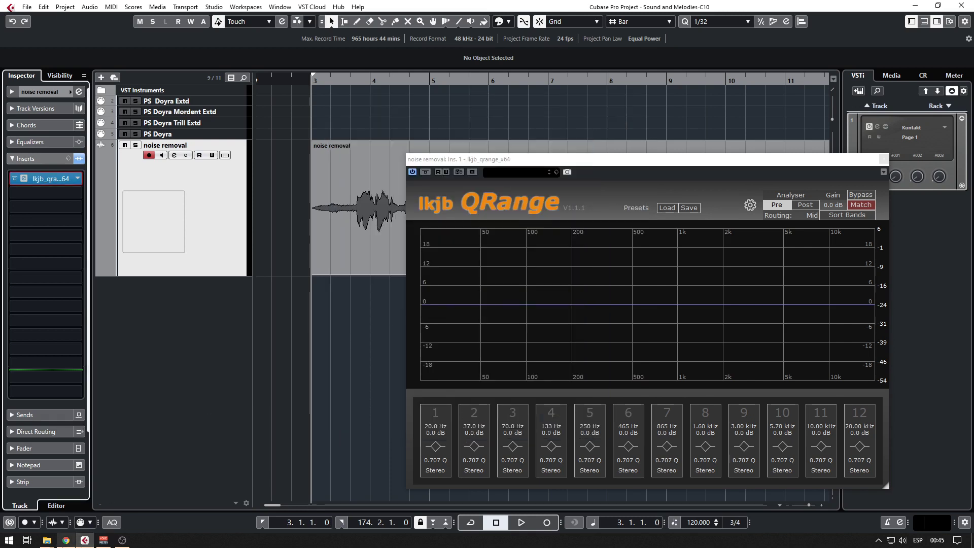
- Locate the QRange .dll and .vst3 files in File Explorer's VstPlugins folder, then return to the Cubase project
mouse_move(66, 540)
left_click(109, 508)
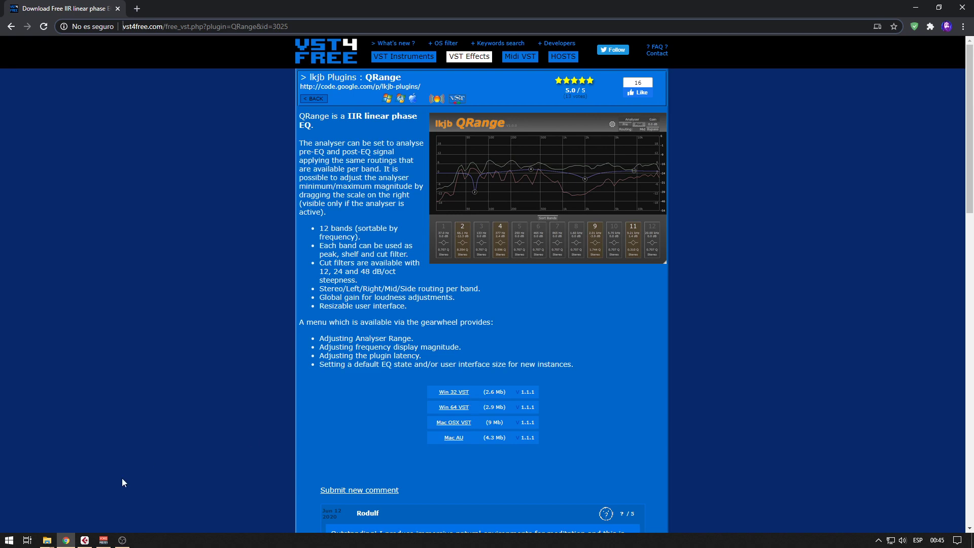
left_click(49, 543)
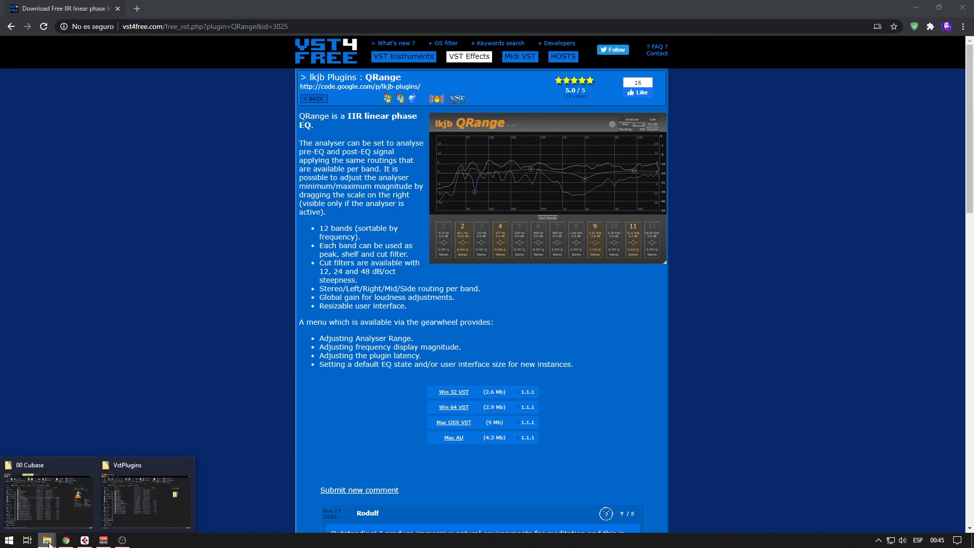
left_click(145, 507)
left_click(189, 320)
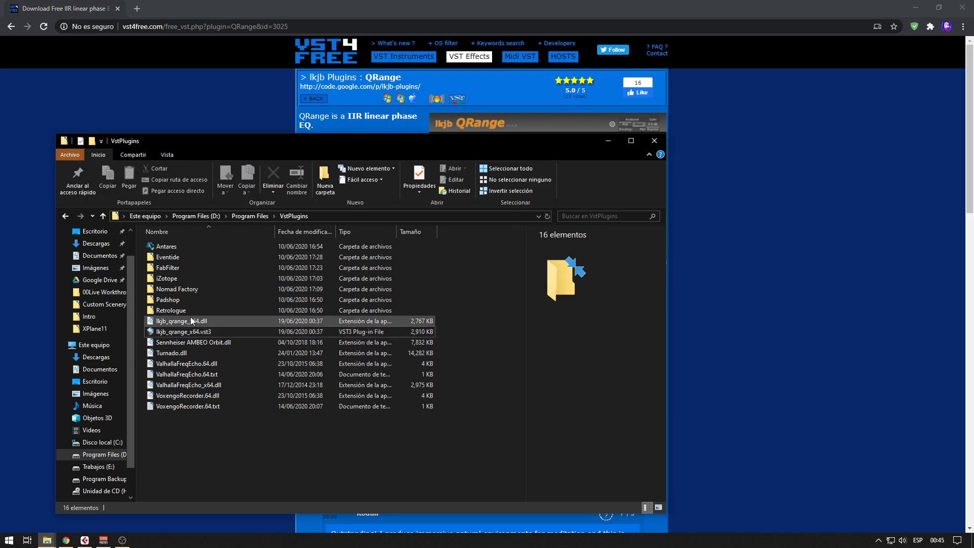
left_click(200, 333, "shift")
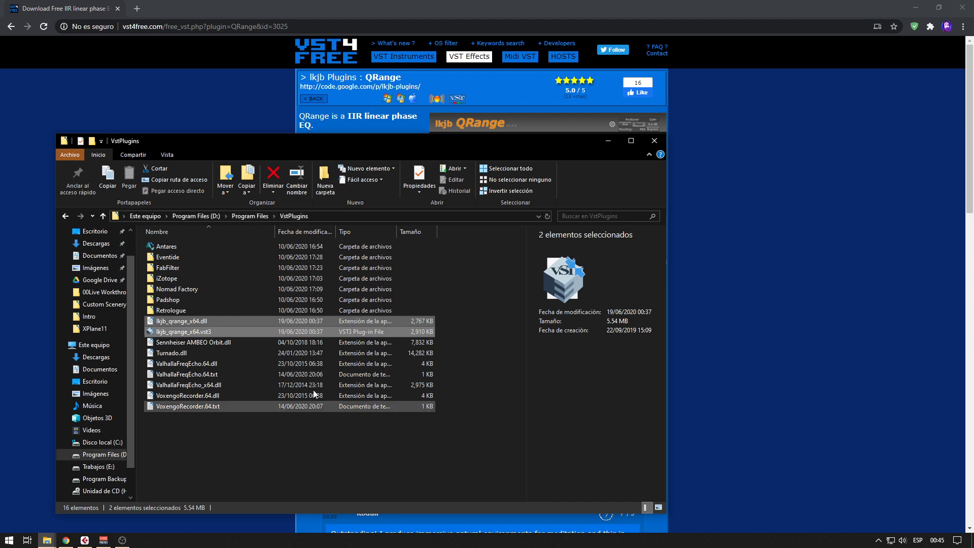
left_click(654, 141)
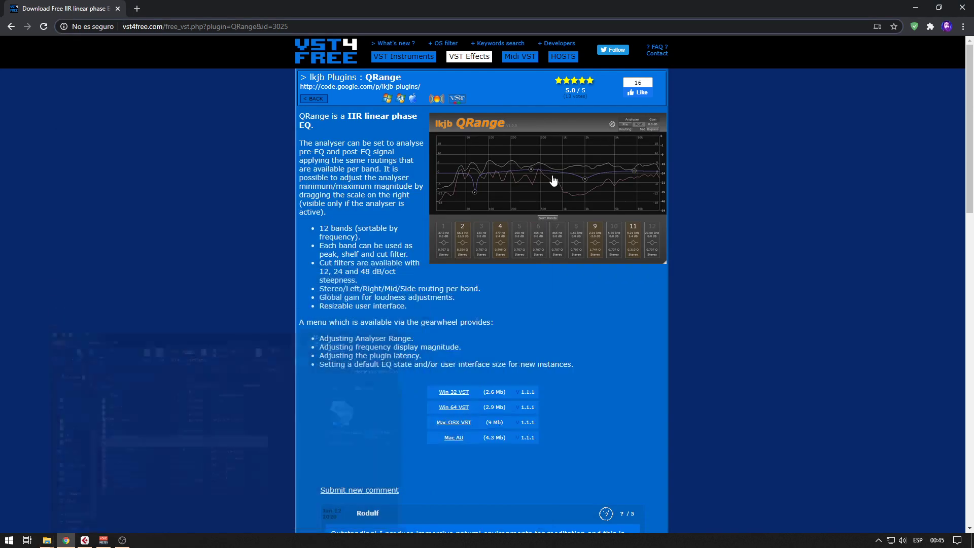
left_click(917, 5)
- Play the noise removal clip from bar 3 and examine its spectrum in QRange's pre-EQ analyser
left_click_drag(567, 158, 610, 144)
left_click(389, 305)
scroll(312, 312, "down", 3)
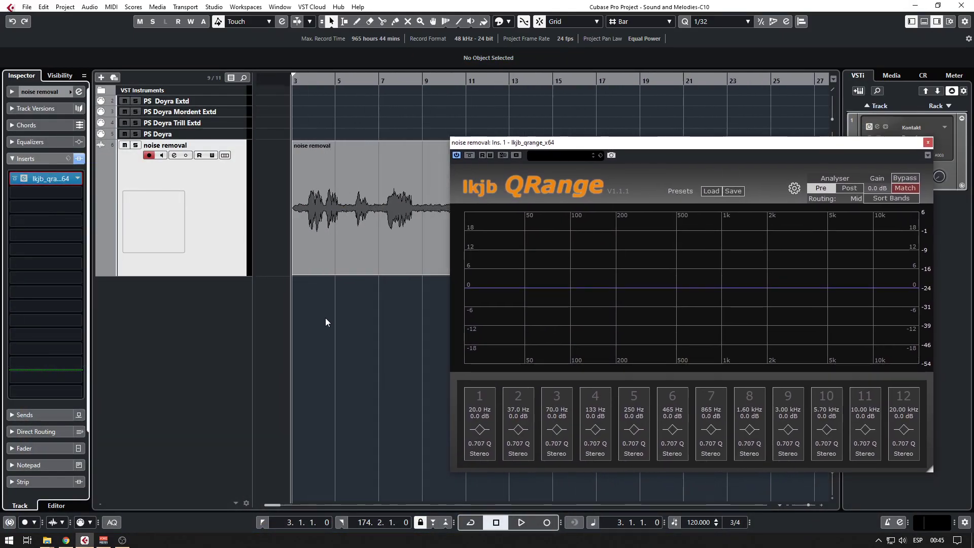
scroll(324, 317, "down", 5)
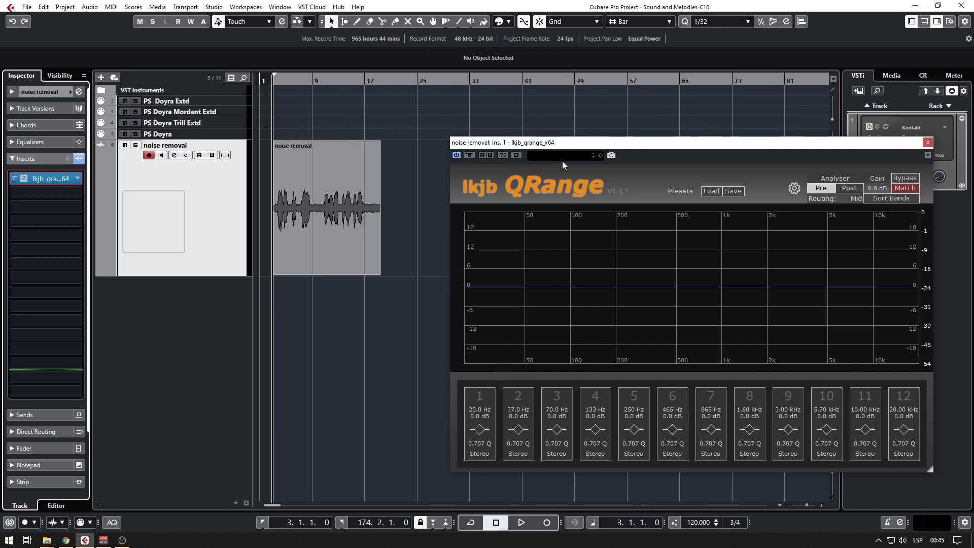
mouse_move(570, 145)
left_mouse_down()
mouse_move(553, 136)
mouse_move(548, 171)
mouse_move(545, 151)
mouse_move(563, 151)
left_mouse_up()
right_click(363, 297)
left_click(276, 229)
key("space")
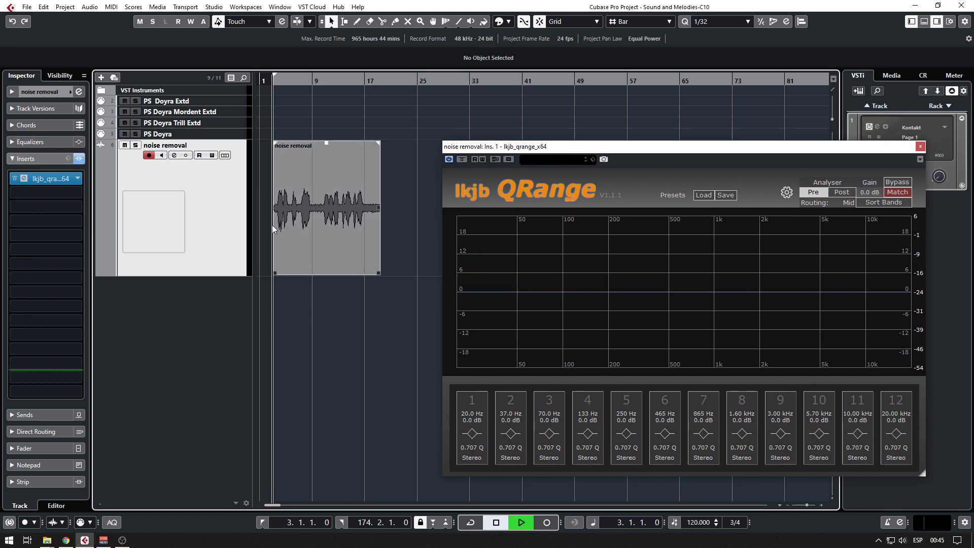
key("h")
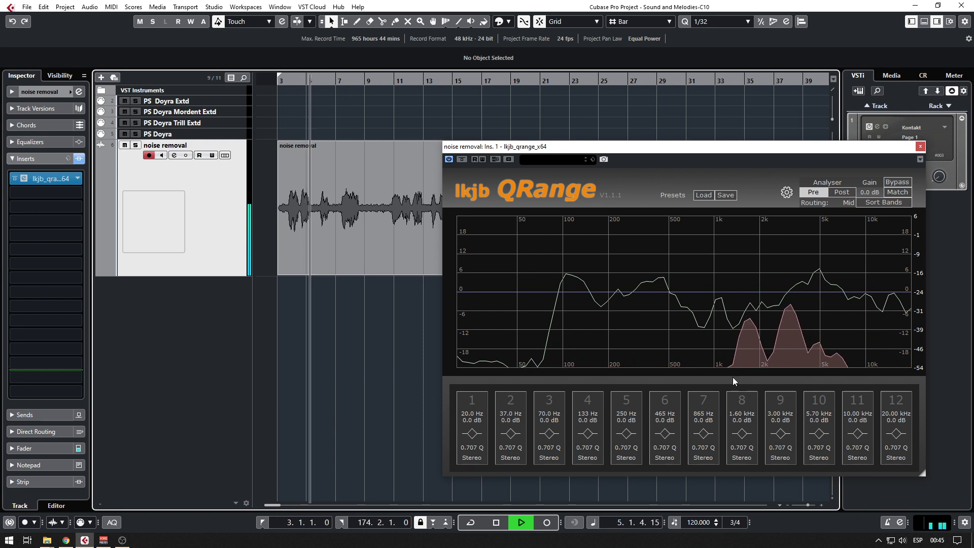
key("space")
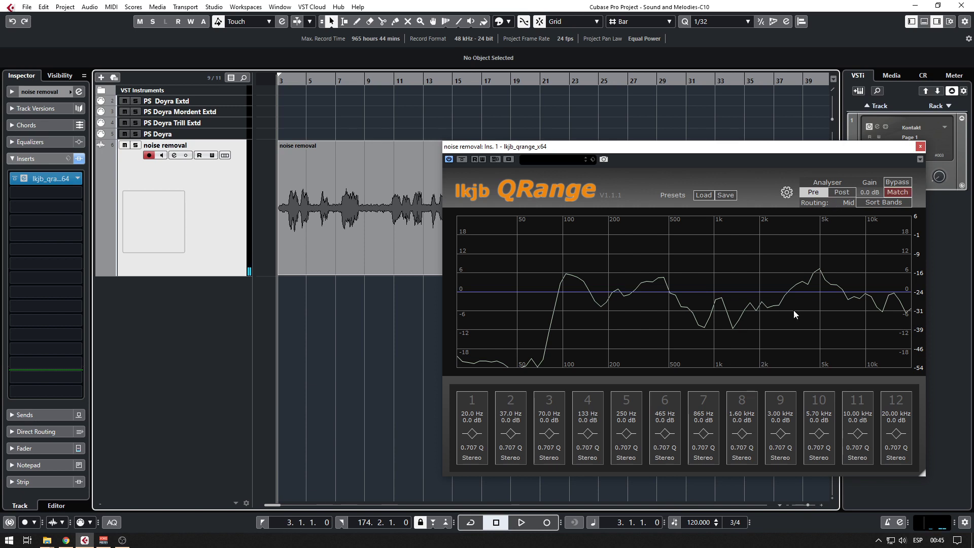
left_click(784, 278)
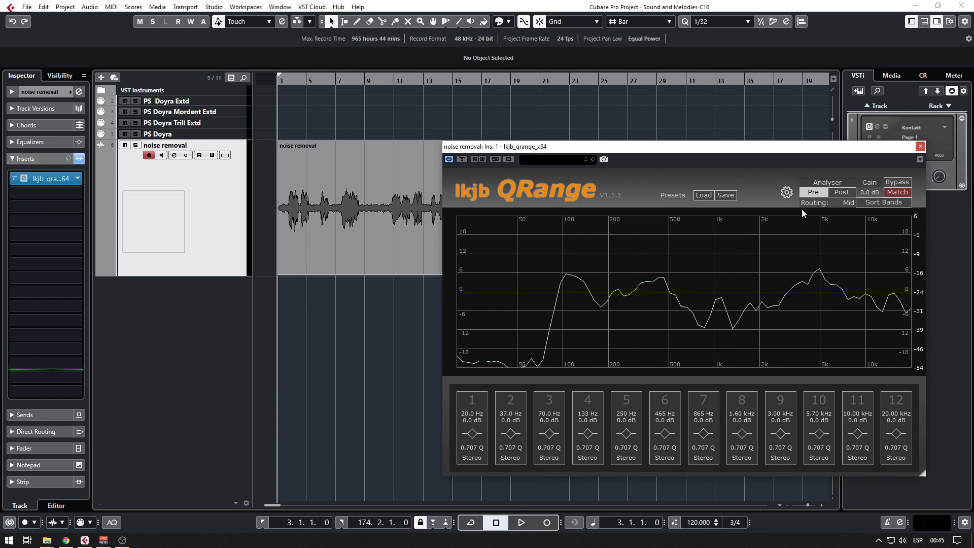
- Switch the QRange analyser to Post and play the clip to examine the post-EQ spectrum
left_click(838, 193)
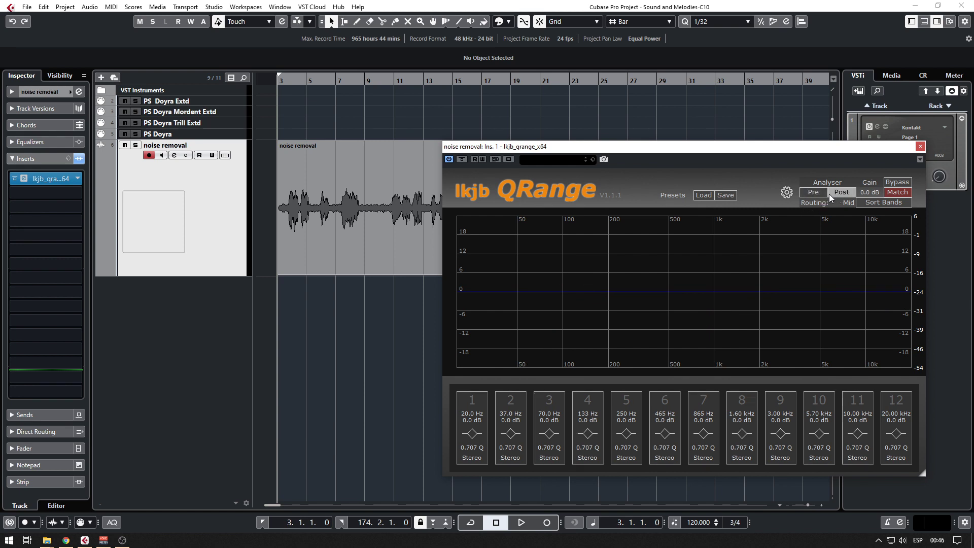
key("space")
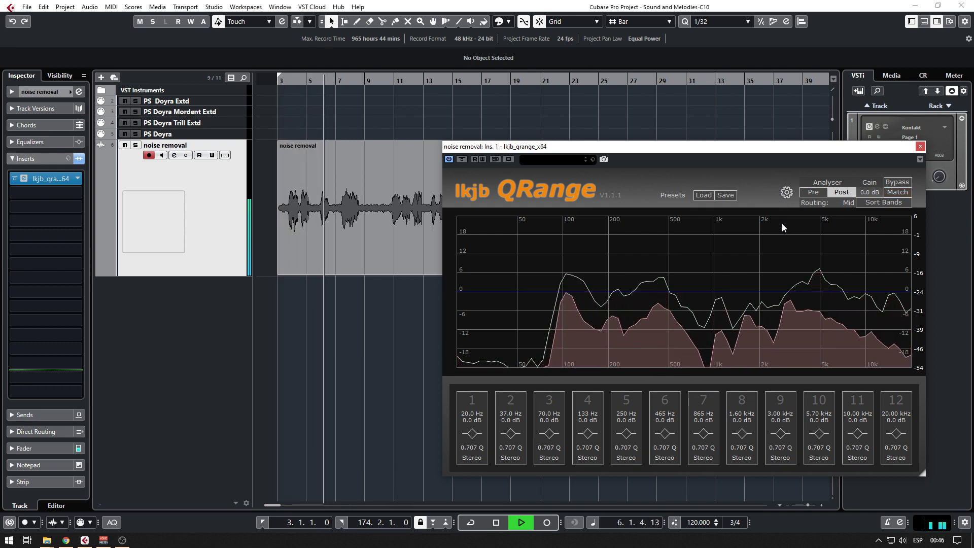
key("space")
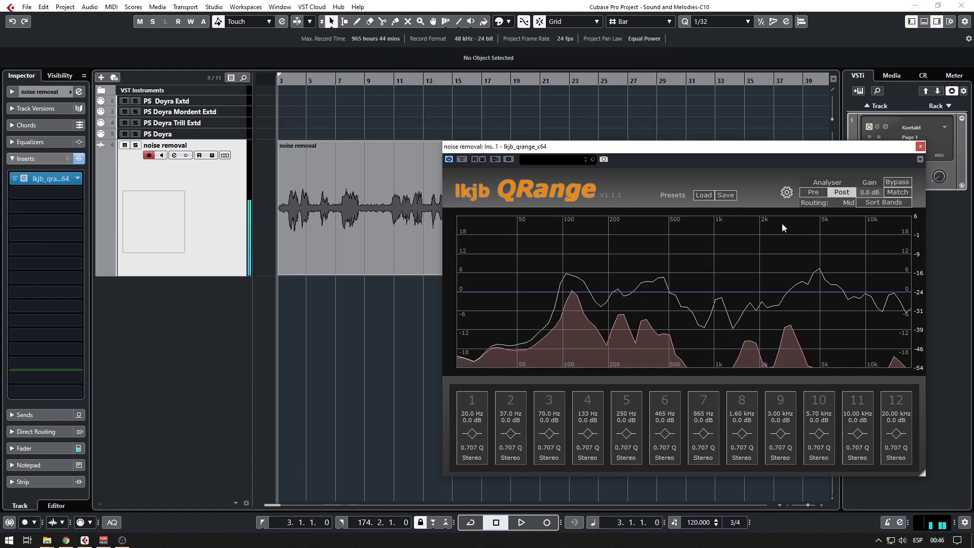
key("space")
key("space")
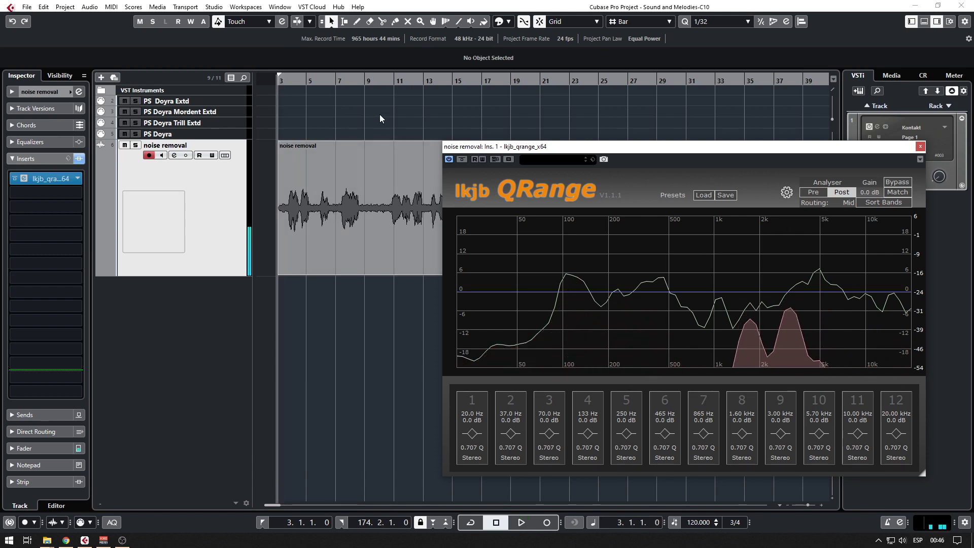
- Set the QRange analyser to Pre and play the noise-only passage from bar 9 to examine its peaks
left_click(380, 123)
key("space")
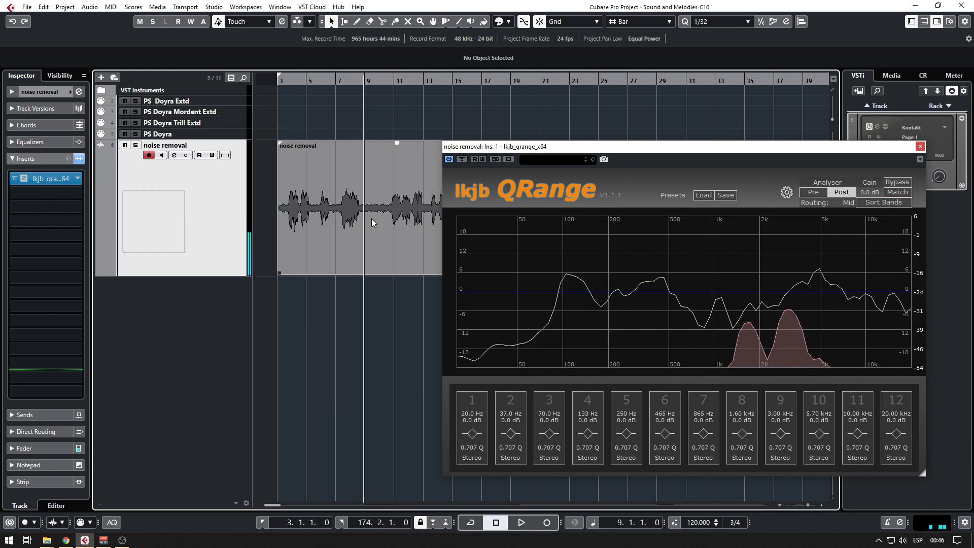
left_click(812, 192)
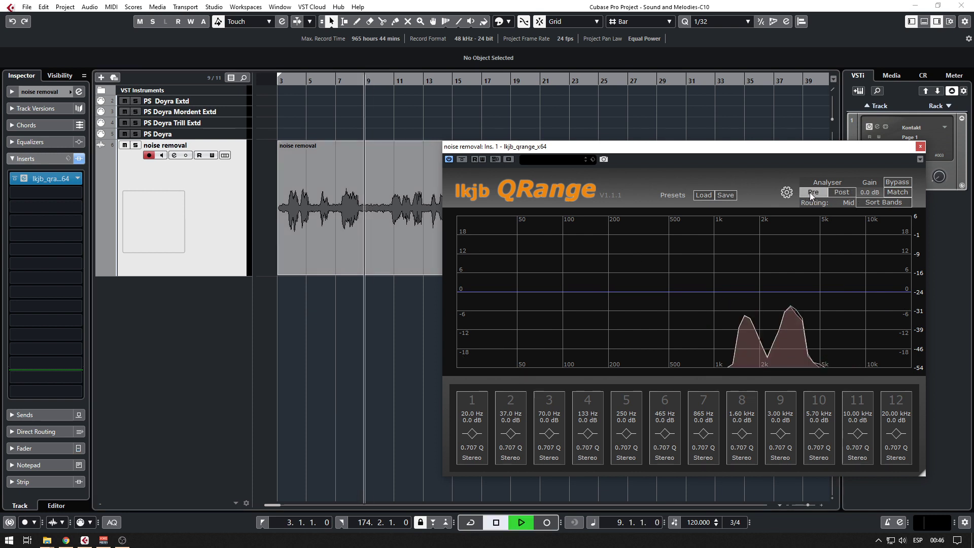
key("space")
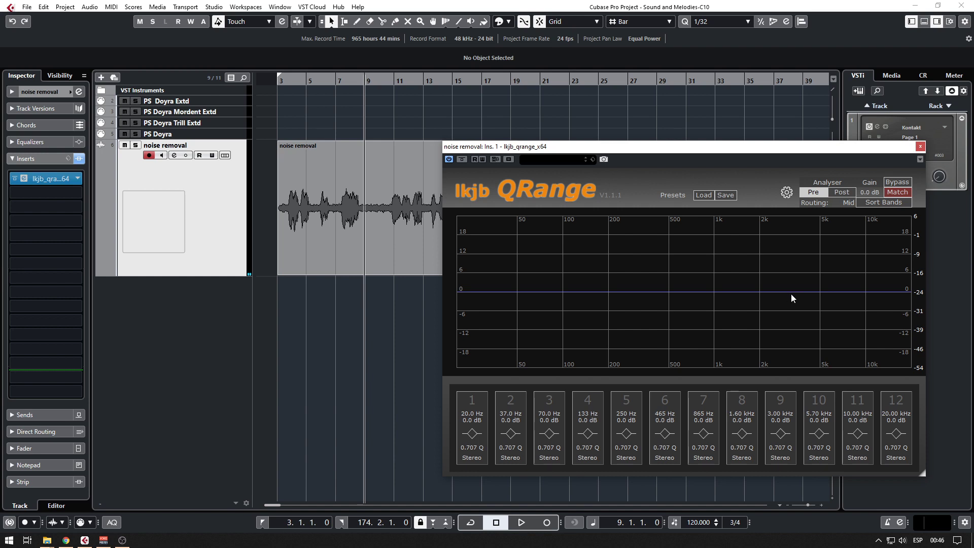
- Enable QRange band 9 and shape it into a -2.8 dB cut at 2.98 kHz over the higher noise peak
left_click(784, 404)
left_click_drag(787, 295, 787, 304)
key("space")
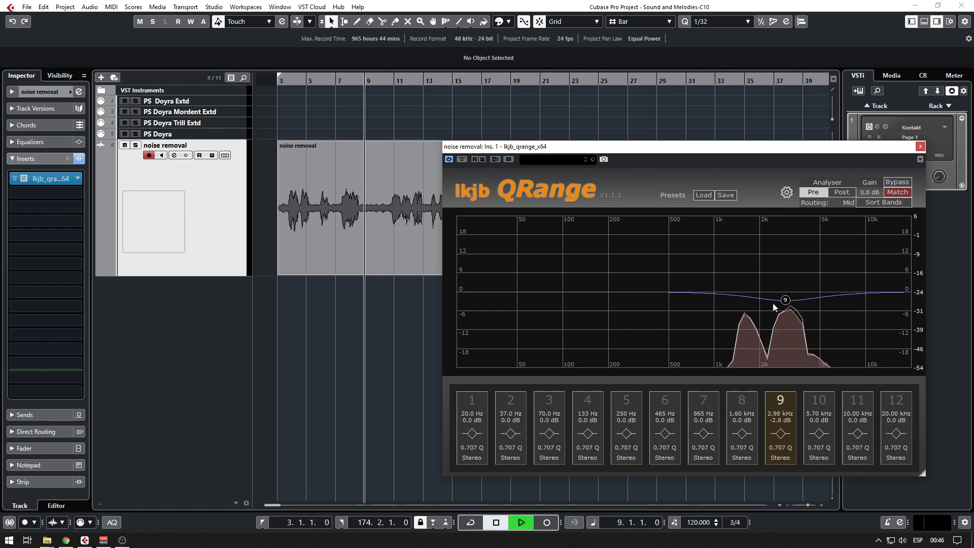
- Narrow band 9 to a Q of 3.128 and check the cut by playing the passage from bar 9
scroll(786, 303, "up", 5)
scroll(788, 304, "up", 10)
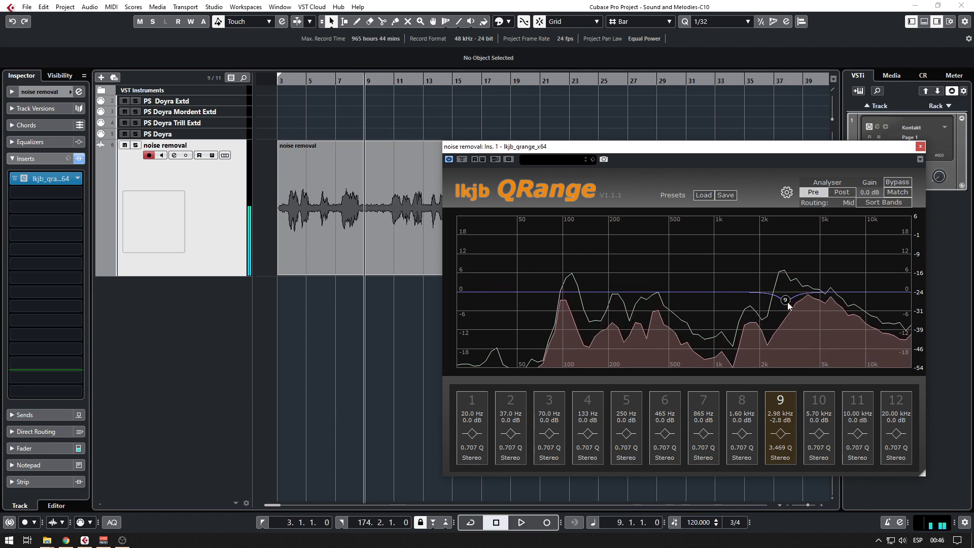
key("space")
scroll(786, 454, "down", 2)
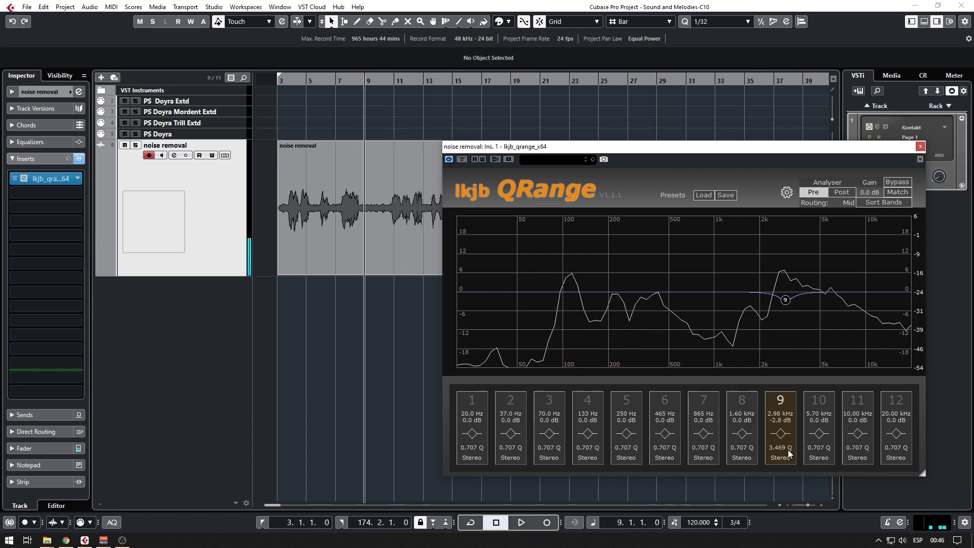
scroll(780, 457, "down", 1)
mouse_move(783, 449)
left_mouse_down()
mouse_move(781, 514)
mouse_move(784, 465)
left_mouse_up()
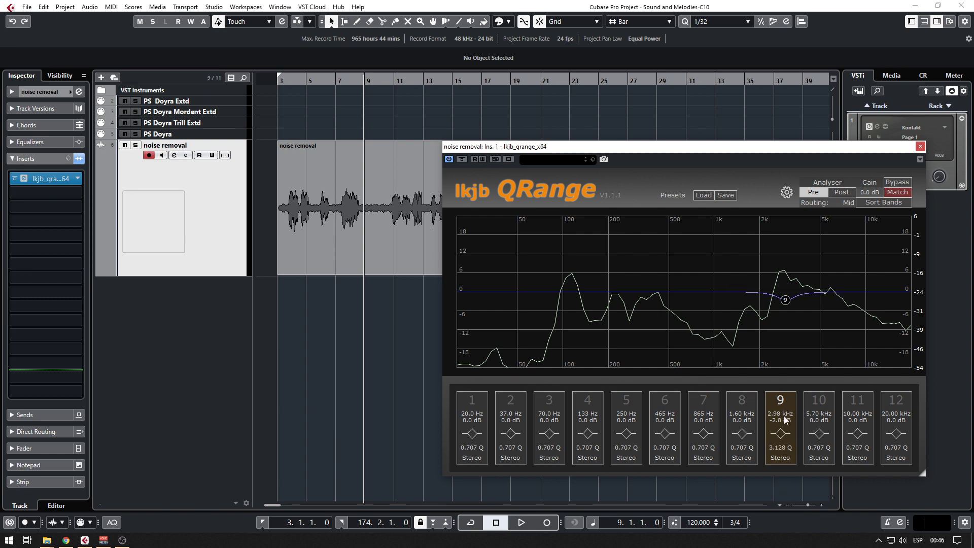
key("space")
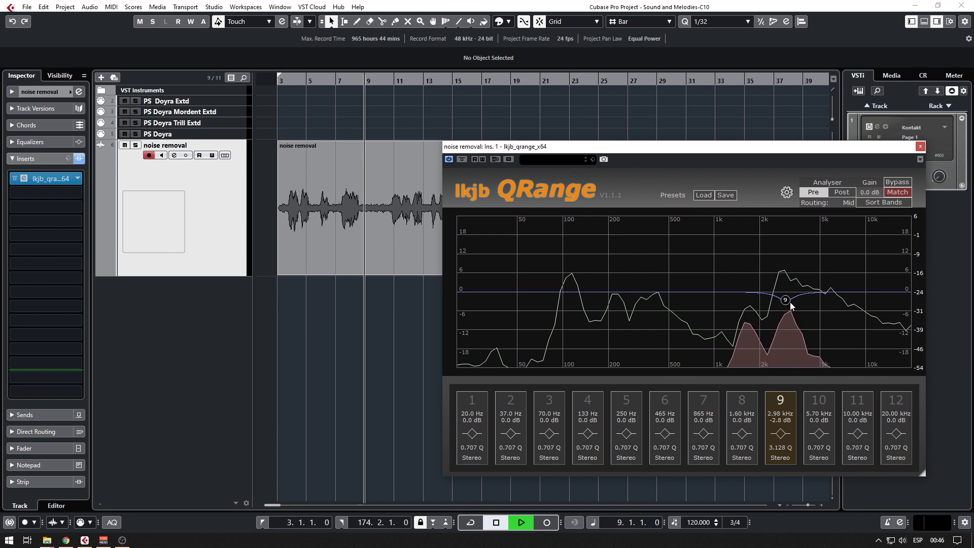
key("space")
- Split the noise removal clip at bars 9 and 10 and select the one-bar noise-only segment between them
scroll(375, 223, "up", 3)
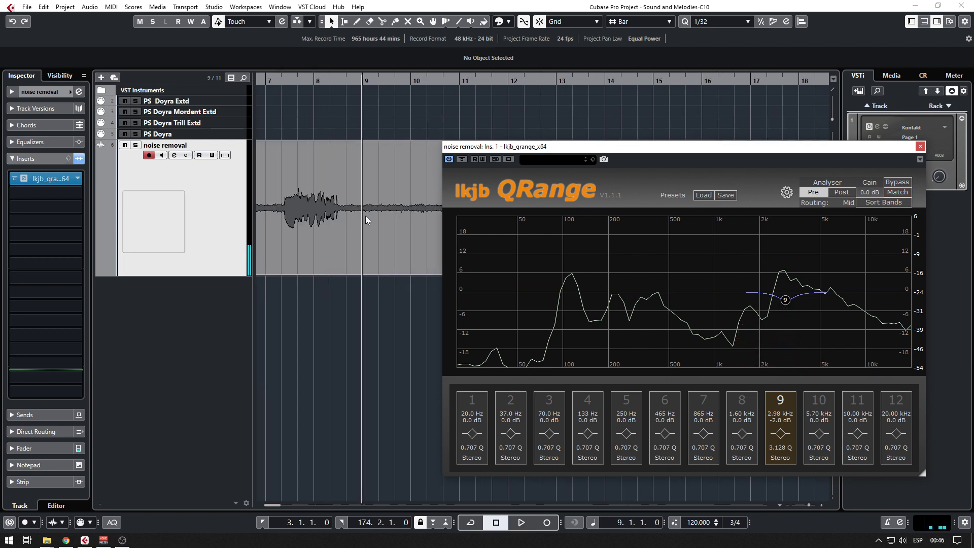
scroll(374, 224, "right", 1)
left_click(328, 228, "alt")
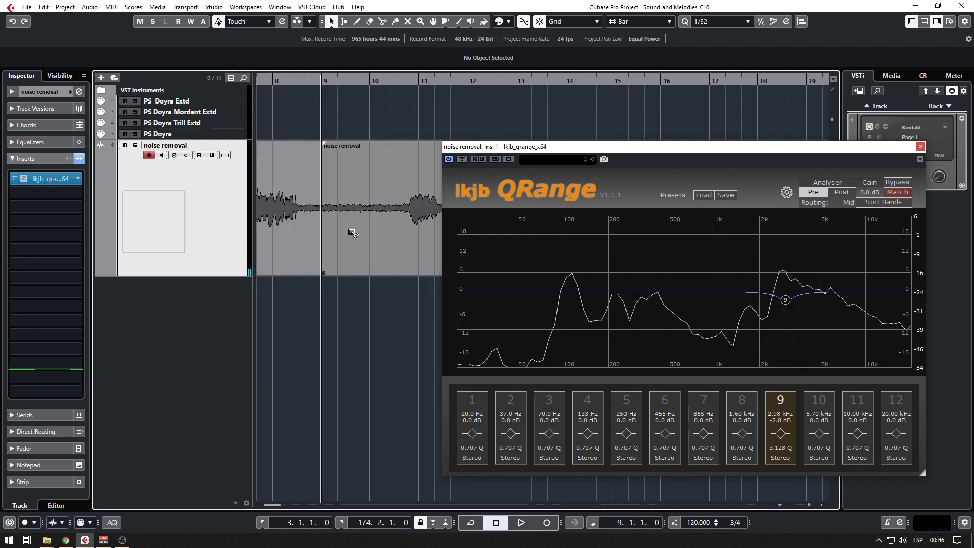
left_click(373, 228, "alt")
left_click(341, 228)
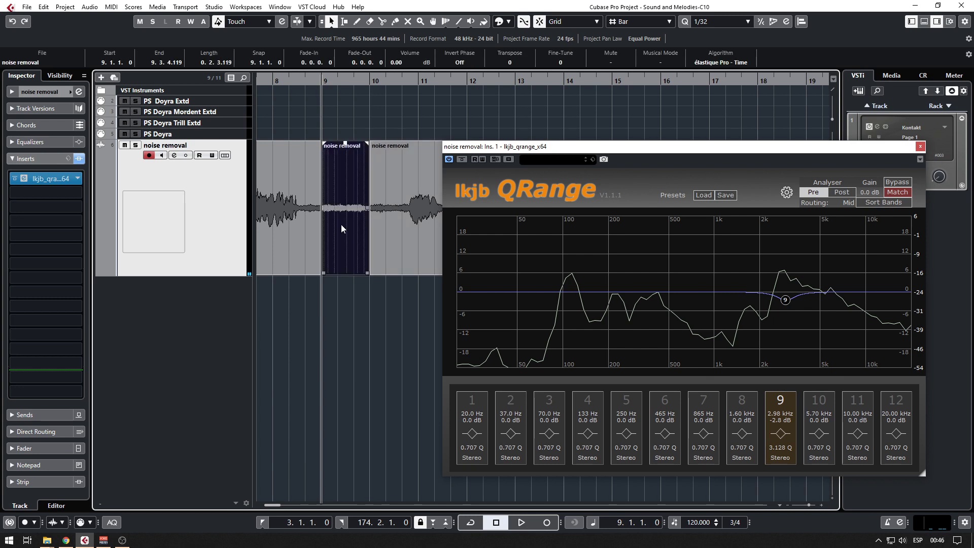
- Set an active cycle over the noise-only segment at bar 9 and glue the noise removal clip's pieces back together
key("p")
key("KP_Divide")
left_click_drag(413, 309, 290, 248)
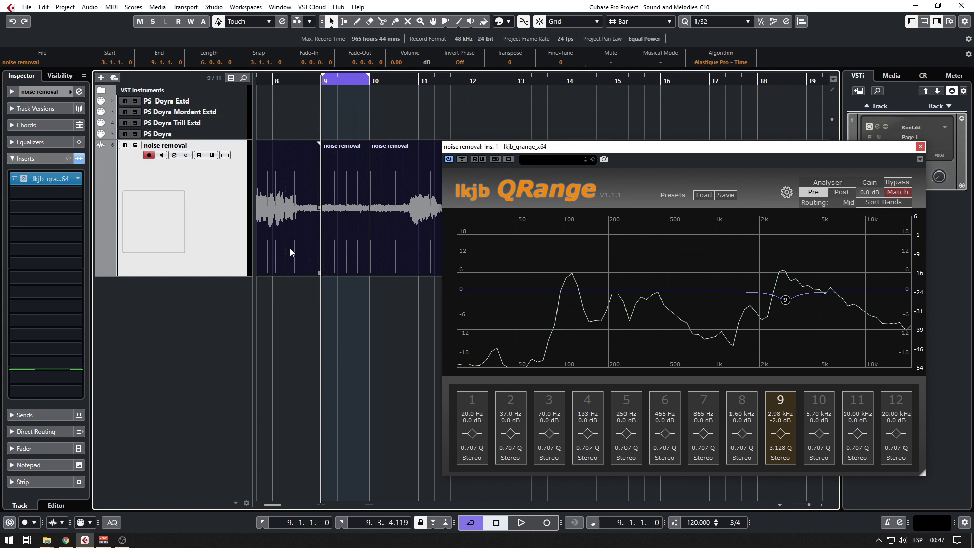
right_click(290, 247)
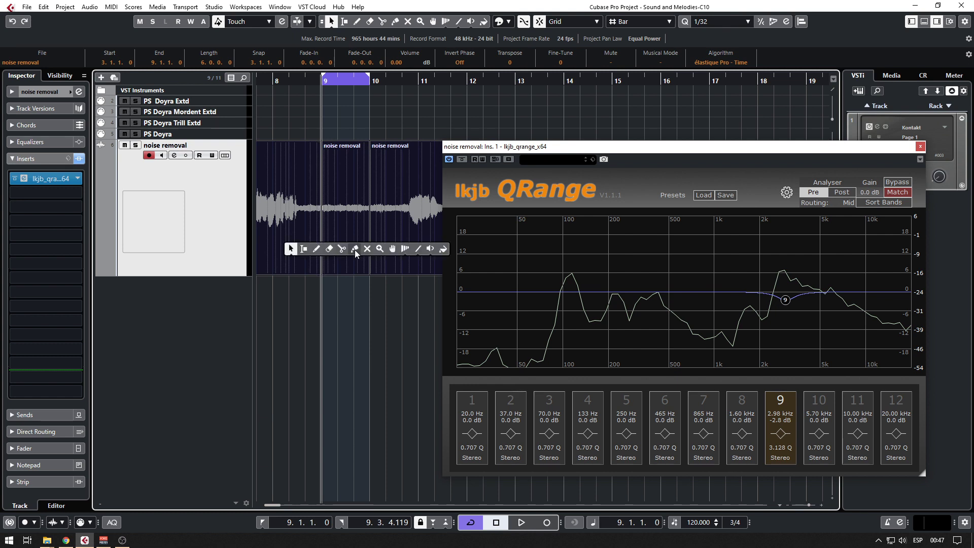
left_click(355, 250)
left_click(300, 247)
key("1")
- Play the looped noise passage and deepen QRange band 9 to a -16.1 dB cut at 3.32 kHz
key("space")
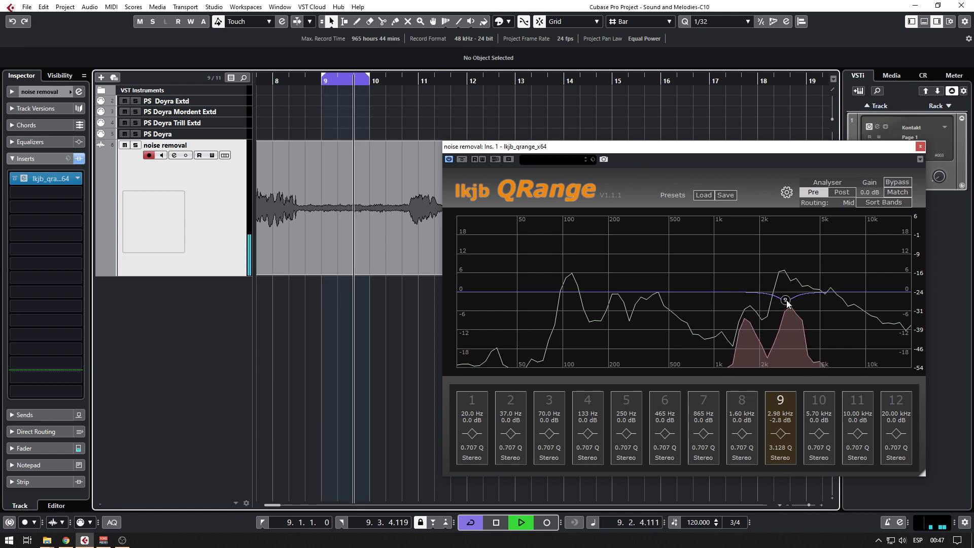
left_click_drag(787, 305, 792, 344)
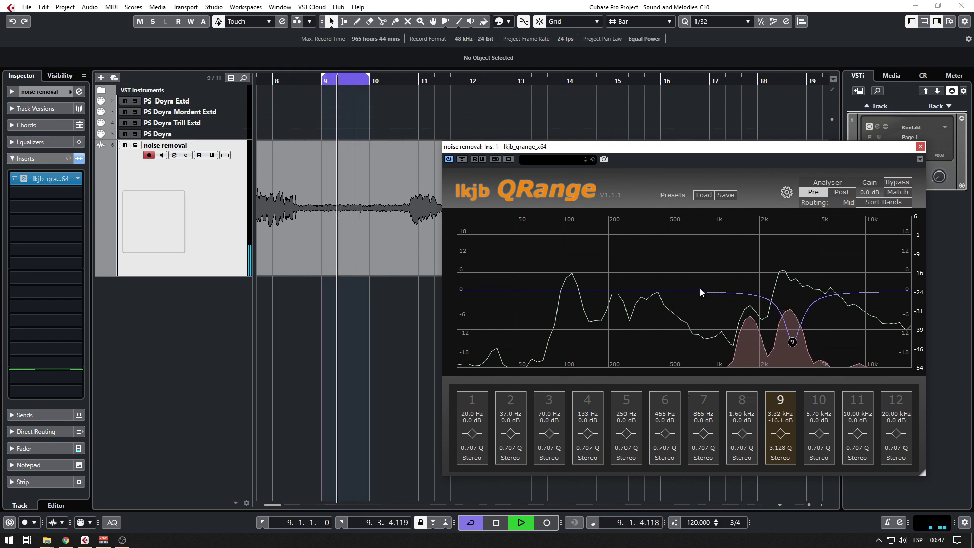
- Enable band 8 as a -18.9 dB cut at 1.66 kHz with a Q of 2.331, and adjust band 9 to -17.1 dB at 3.24 kHz
left_click(744, 404)
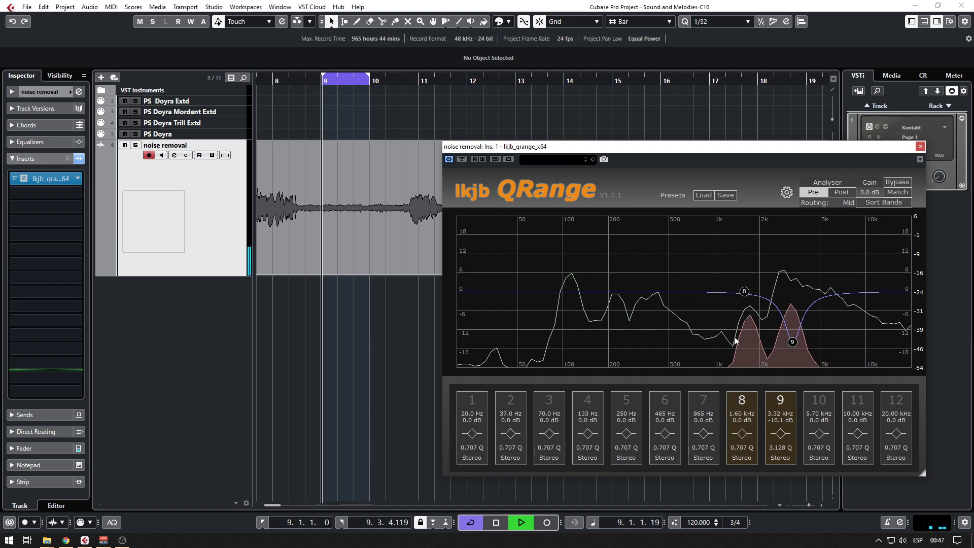
left_click_drag(747, 291, 791, 345)
scroll(737, 304, "up", 4)
scroll(739, 313, "up", 4)
scroll(746, 321, "up", 5)
scroll(746, 341, "down", 5)
scroll(747, 350, "down", 1)
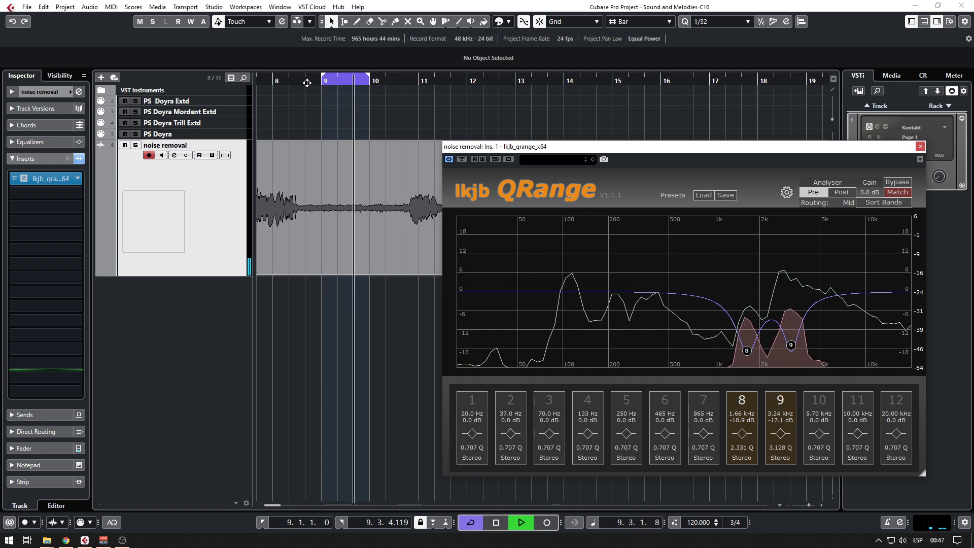
- Play the voice recording from bar 3 to hear the effect of the two noise cuts
key("g")
key("g")
key("g")
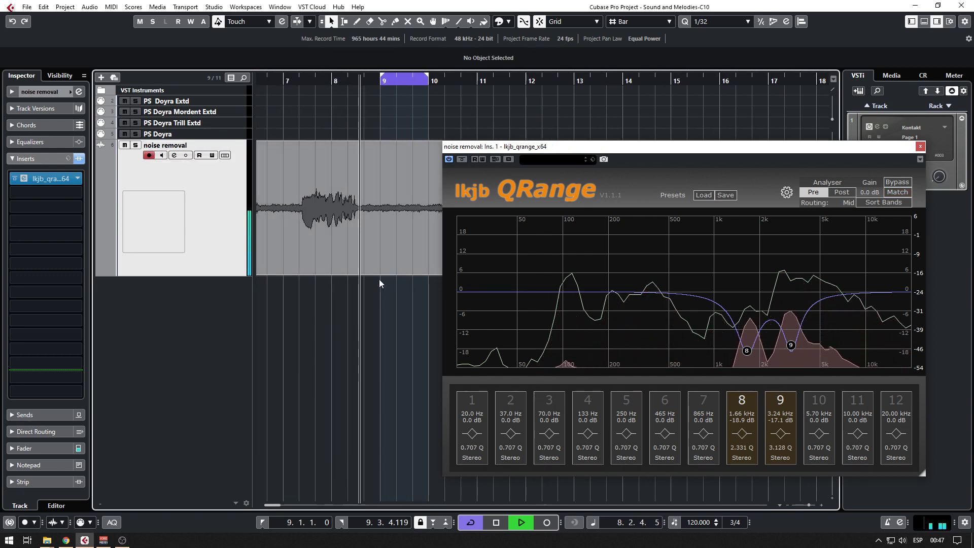
left_click(280, 84)
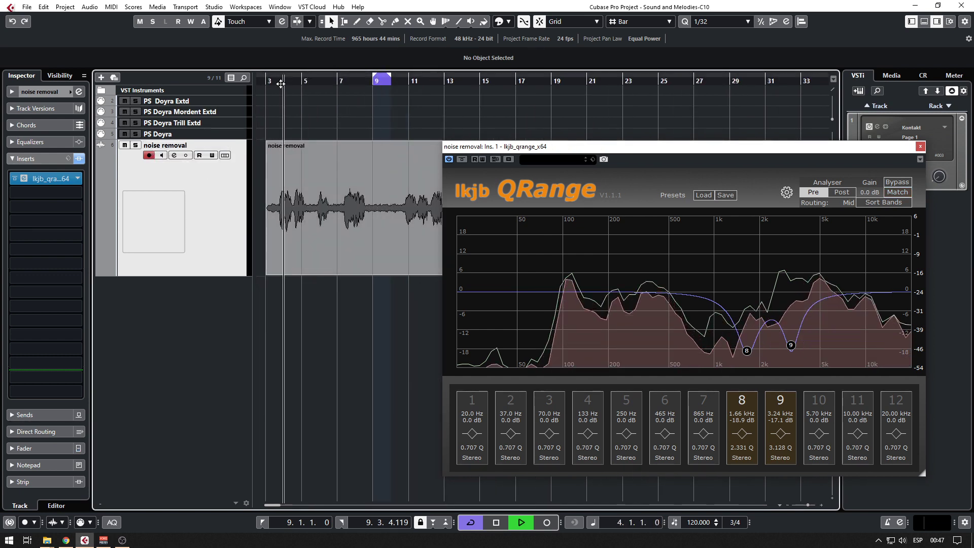
left_click(265, 81)
key("h")
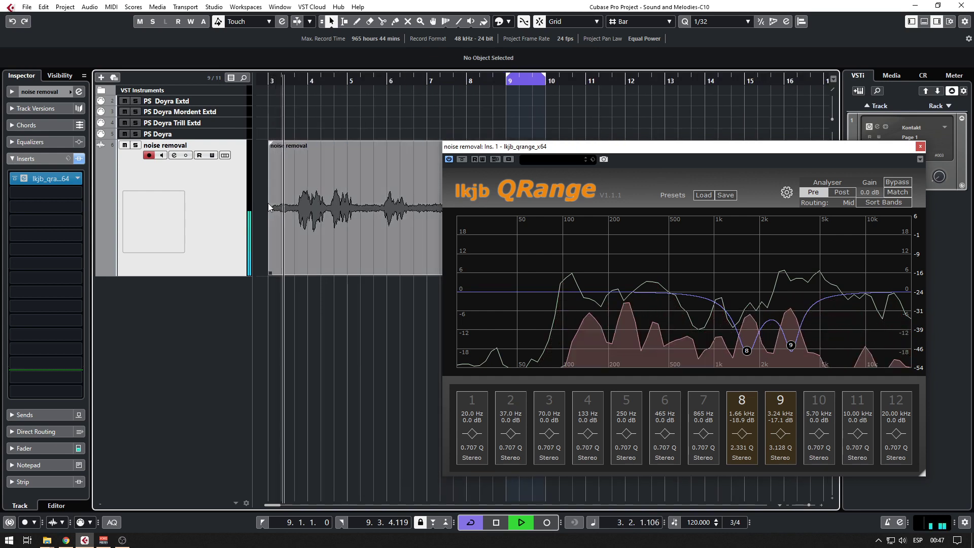
key("h")
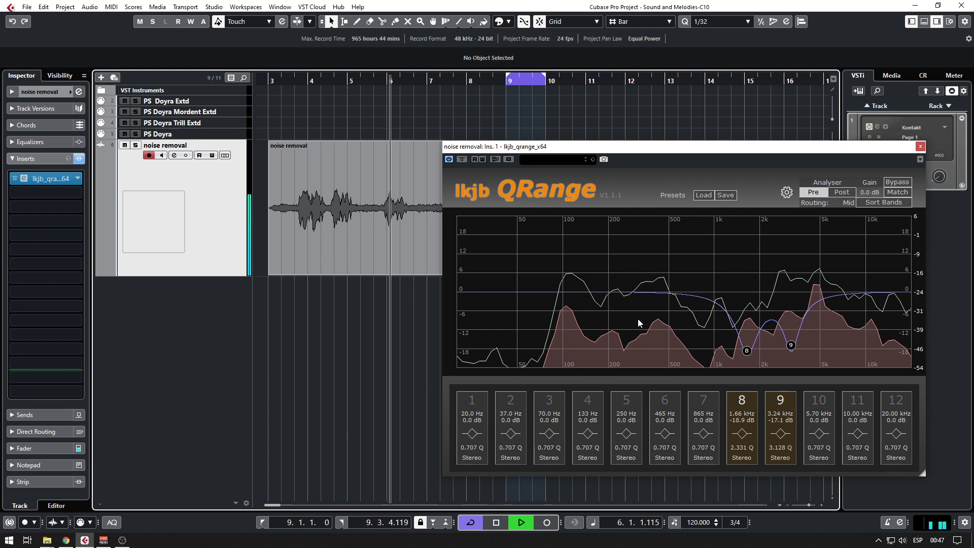
key("space")
- Bypass QRange, play the recording from bar 3, and reactivate the equalizer during playback to compare the noise
left_click(465, 161)
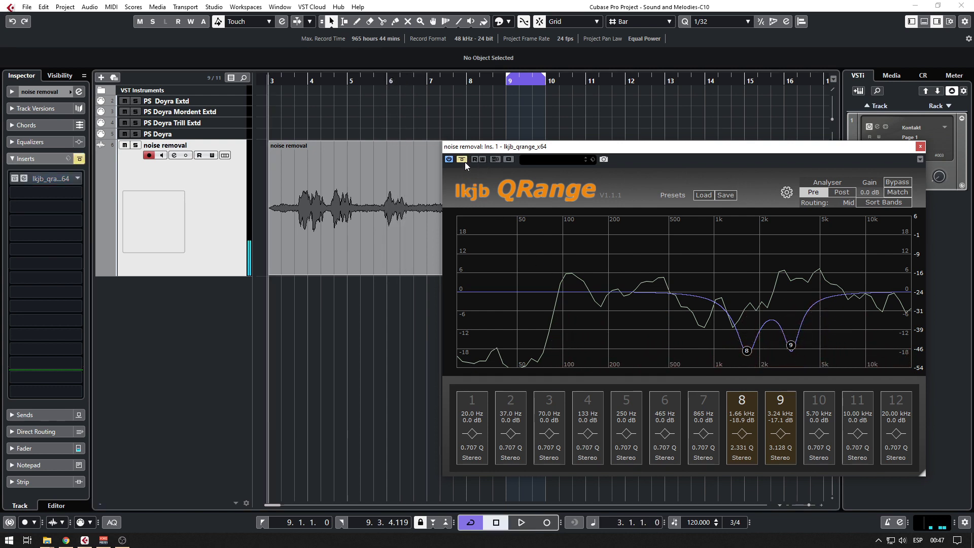
key("space")
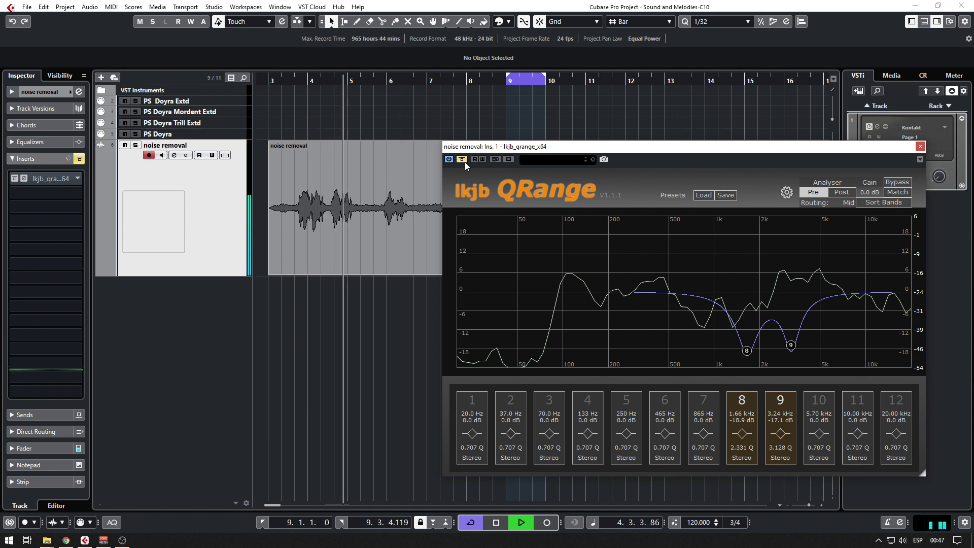
left_click(465, 162)
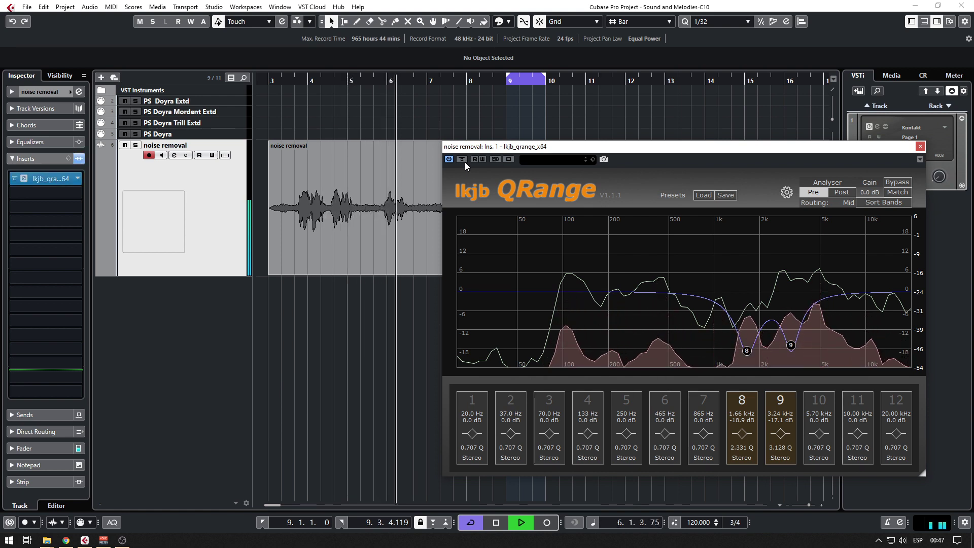
key("space")
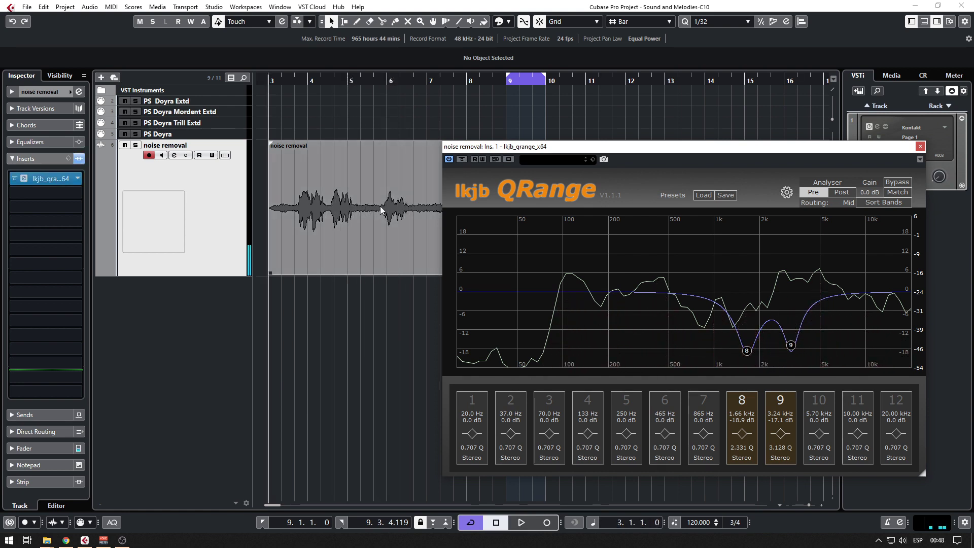
- Shape band 11 into a 14.4 dB boost at 5.56 kHz with a Q of 2.844 while the recording plays
left_click_drag(665, 150, 659, 156)
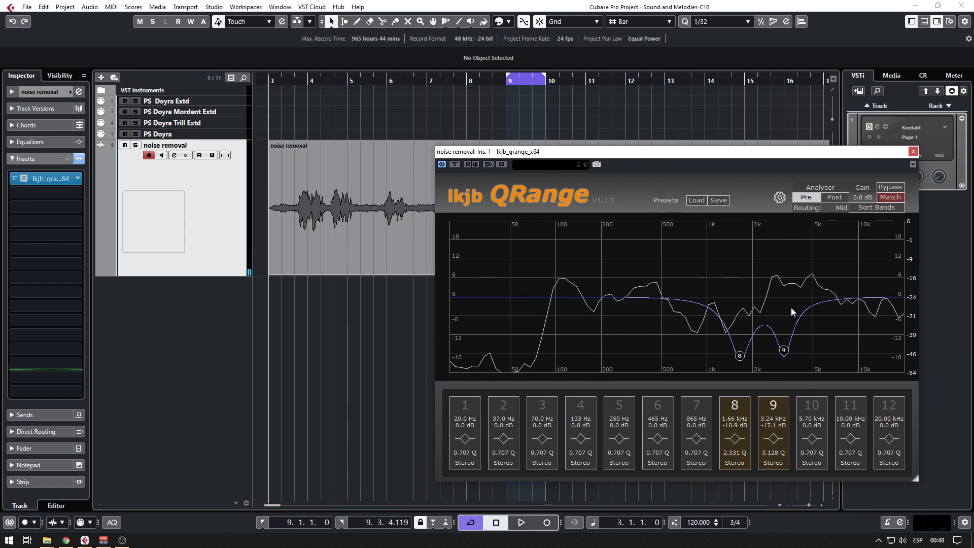
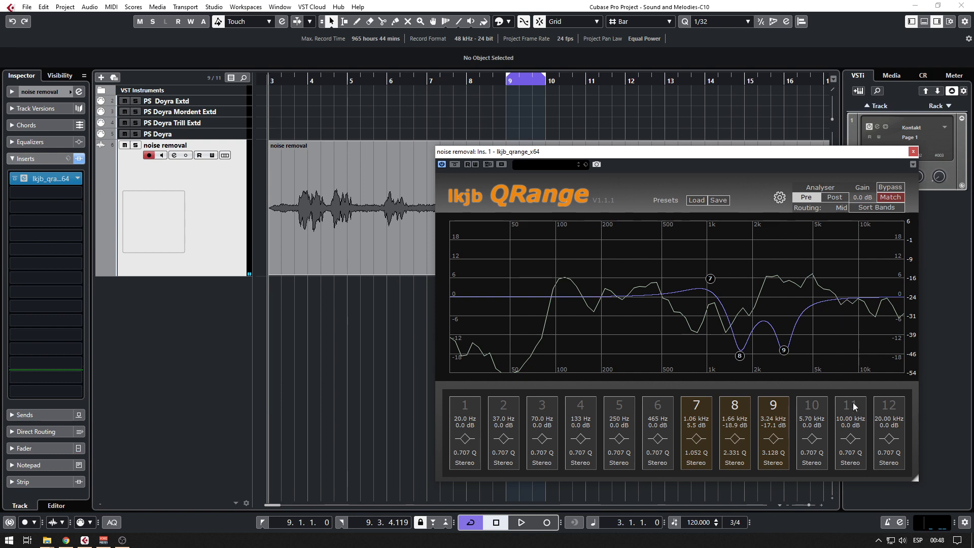
left_click_drag(856, 299, 829, 284)
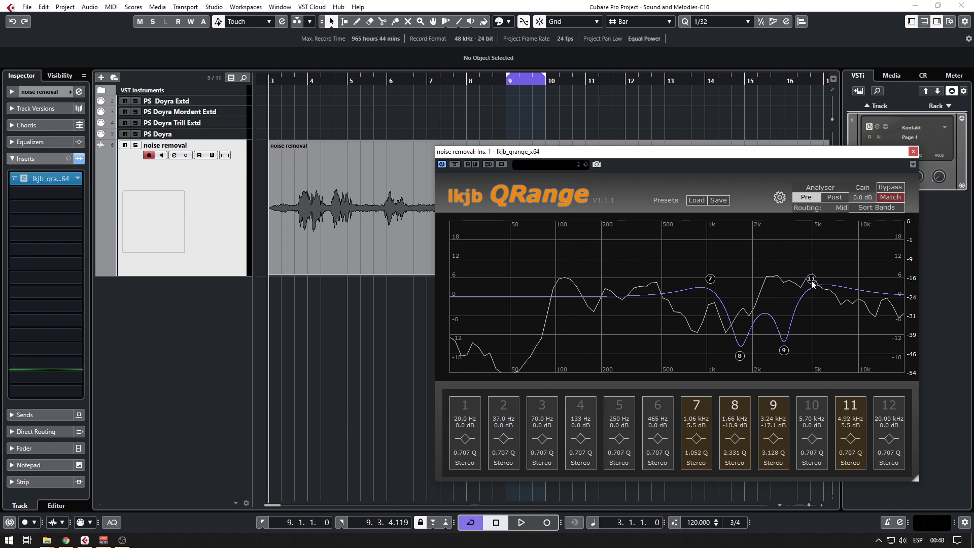
scroll(812, 284, "up", 5)
key("space")
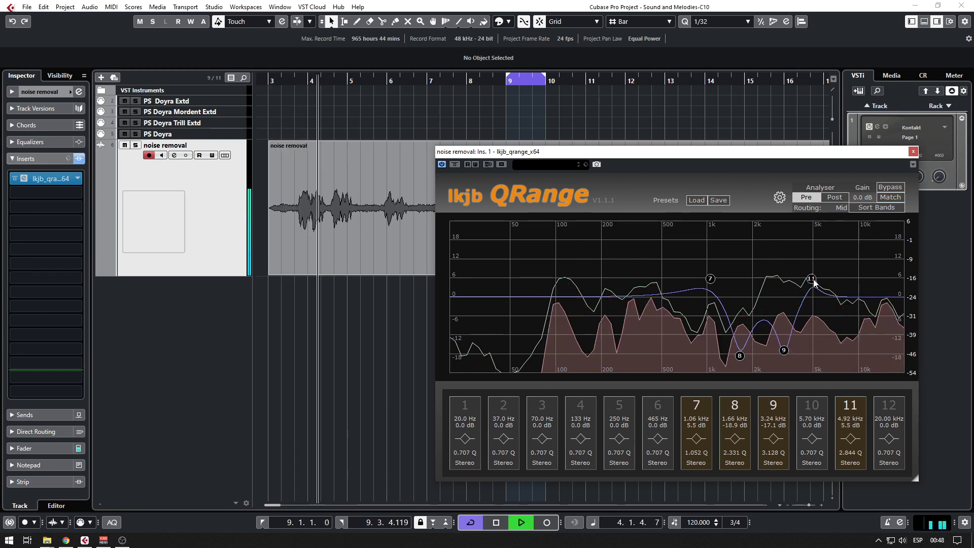
scroll(812, 284, "up", 4)
left_click_drag(812, 280, 820, 252)
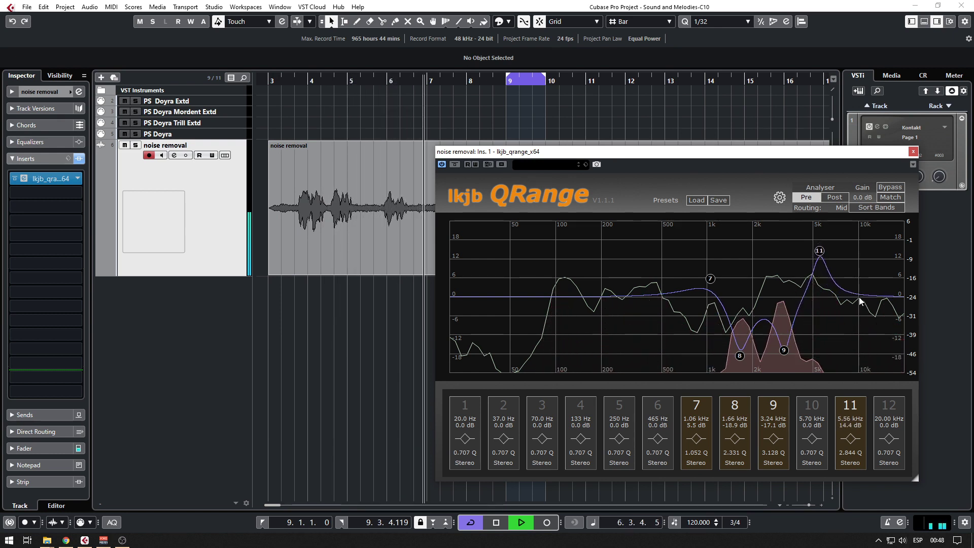
- Enable band 12 with a 9.9 dB boost at 20 kHz and widen band 11 to a Q of 0.863
left_click(902, 297)
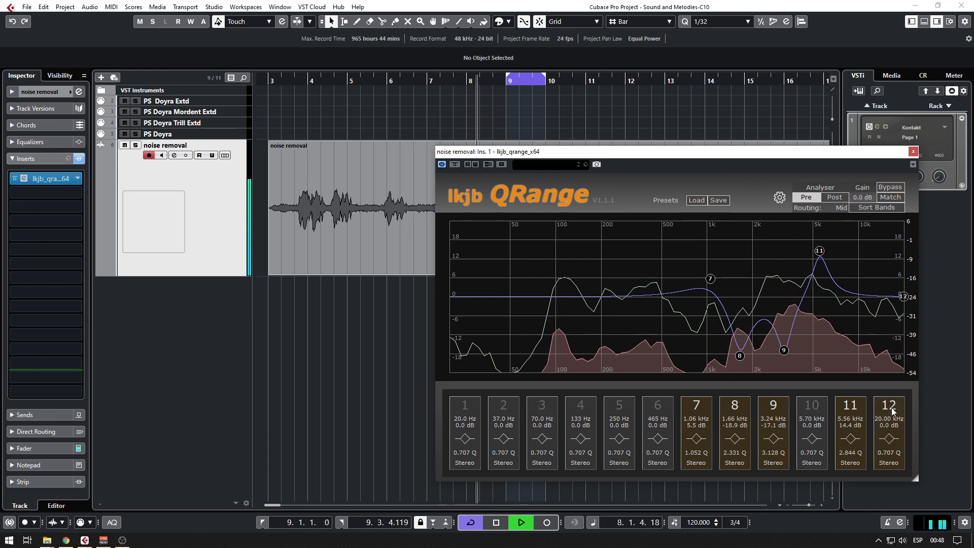
left_click_drag(902, 296, 903, 264)
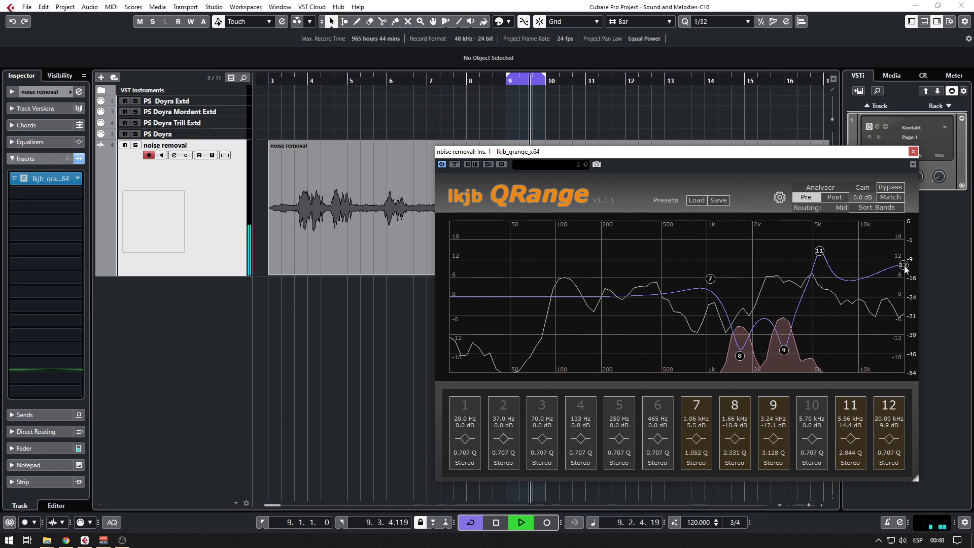
scroll(820, 252, "down", 5)
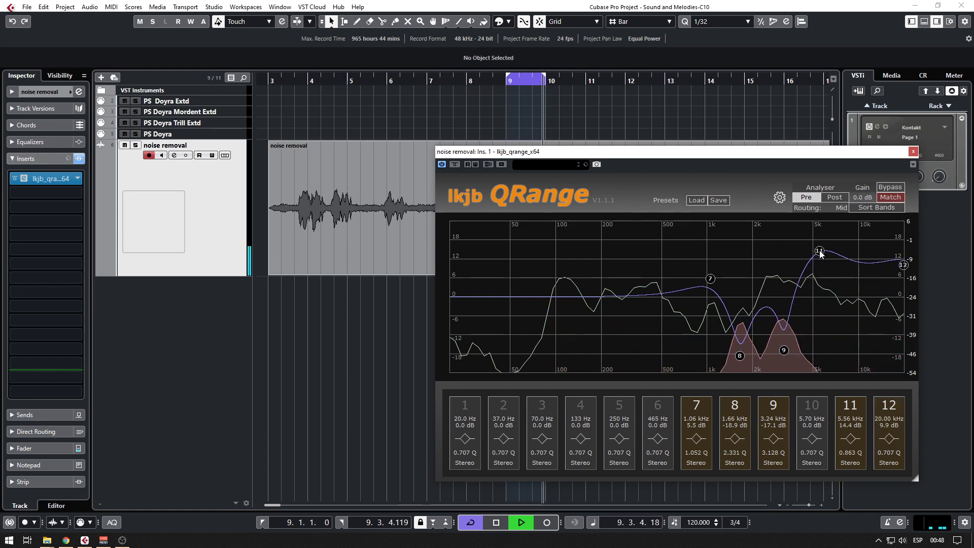
- Replay the recording and refine band 11 to 10.4 dB at 6.49 kHz and band 12 to 5.5 dB at 19.85 kHz
key("space")
key("space")
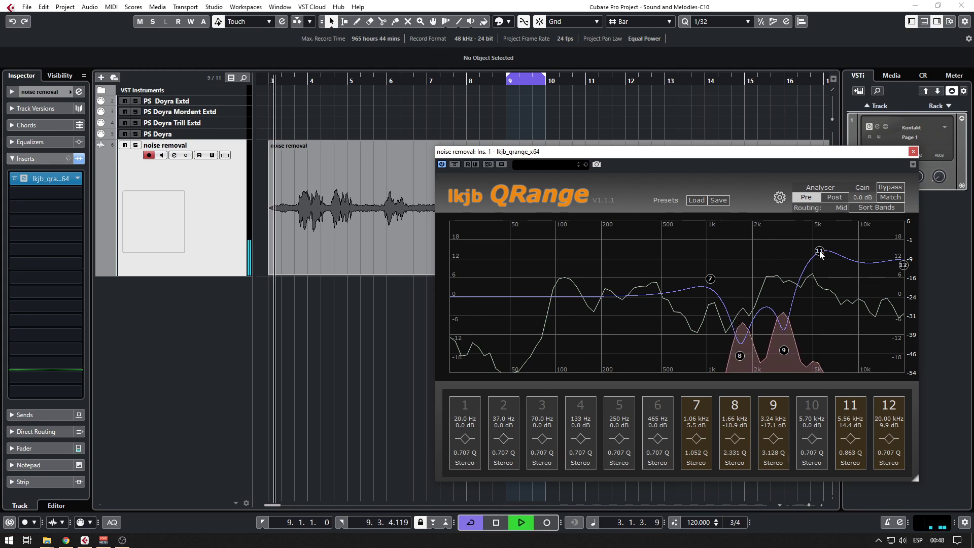
left_click_drag(821, 254, 826, 278)
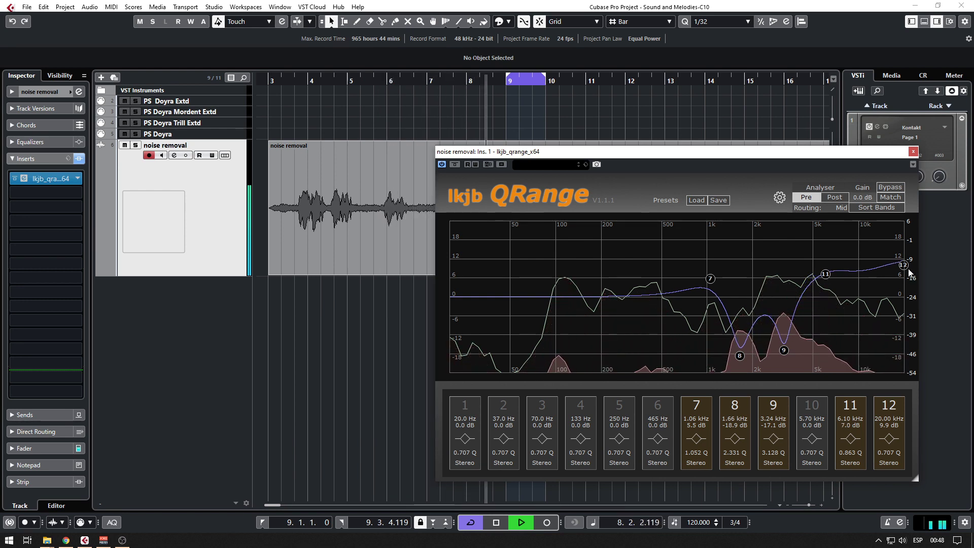
left_click_drag(903, 265, 904, 280)
left_click_drag(825, 274, 831, 269)
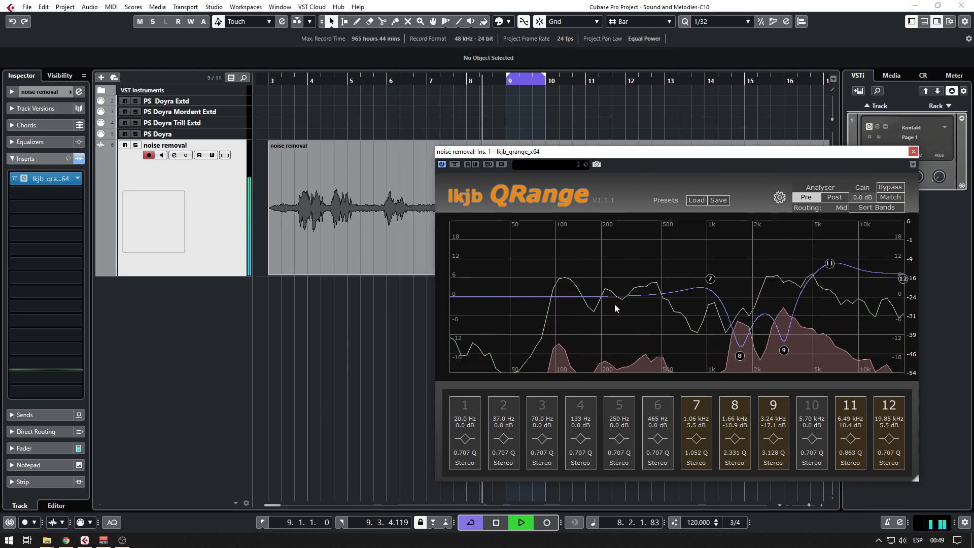
key("space")
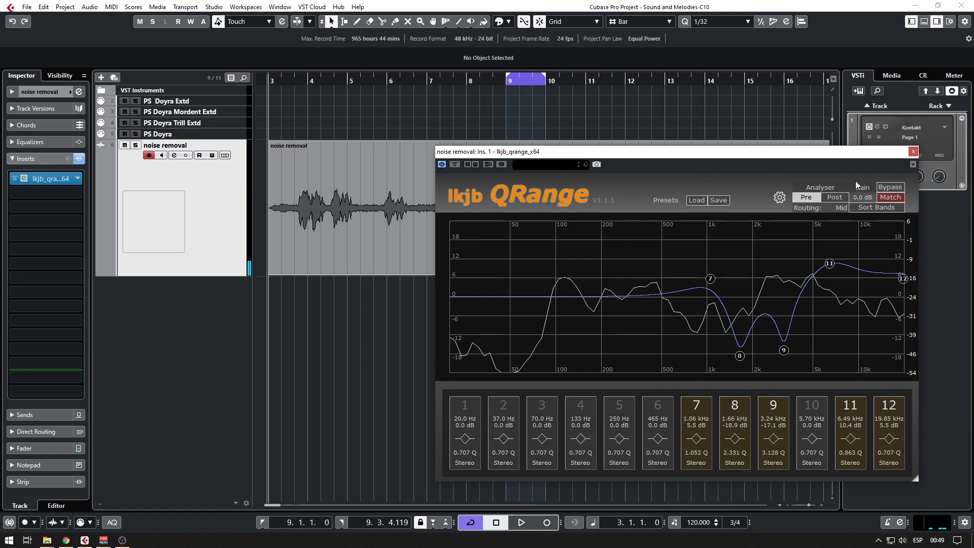
- Move the QRange window off the waveform and compare the recording with the equalizer active and bypassed
left_click_drag(877, 155, 877, 239)
key("space")
left_click_drag(451, 235, 486, 233)
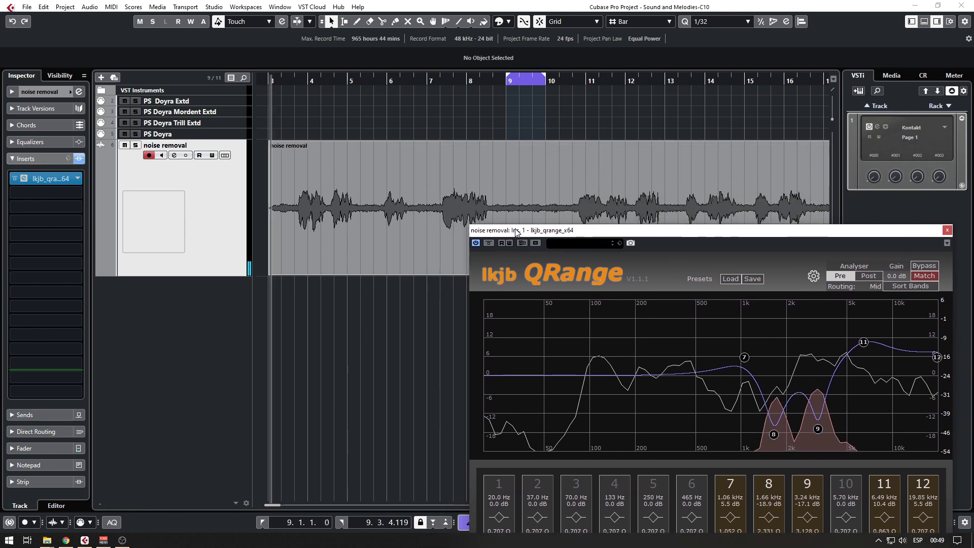
left_click(489, 243)
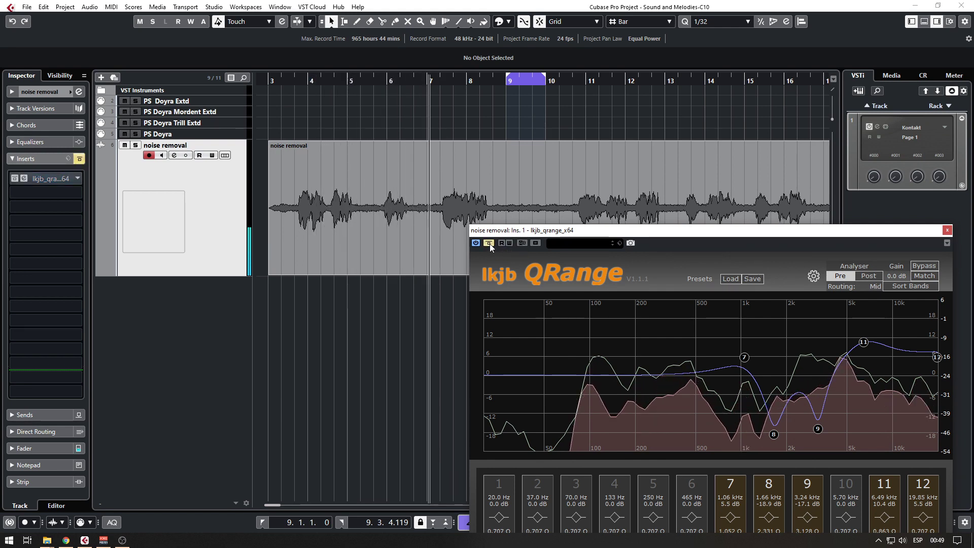
key("space")
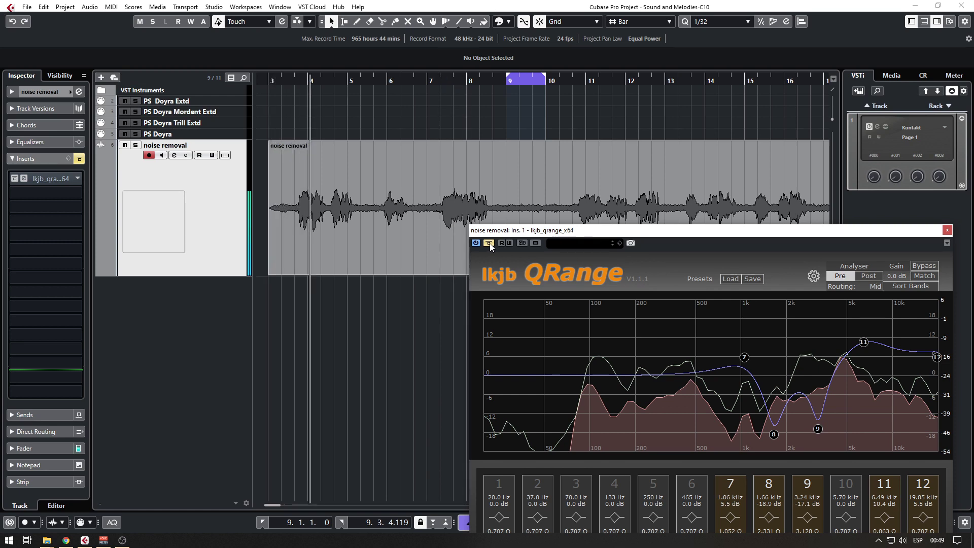
left_click(489, 243)
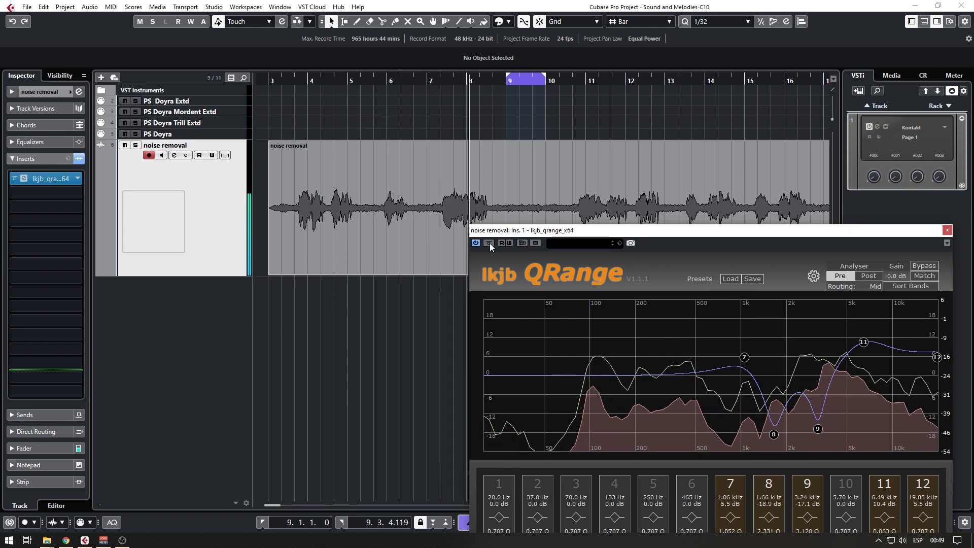
key("space")
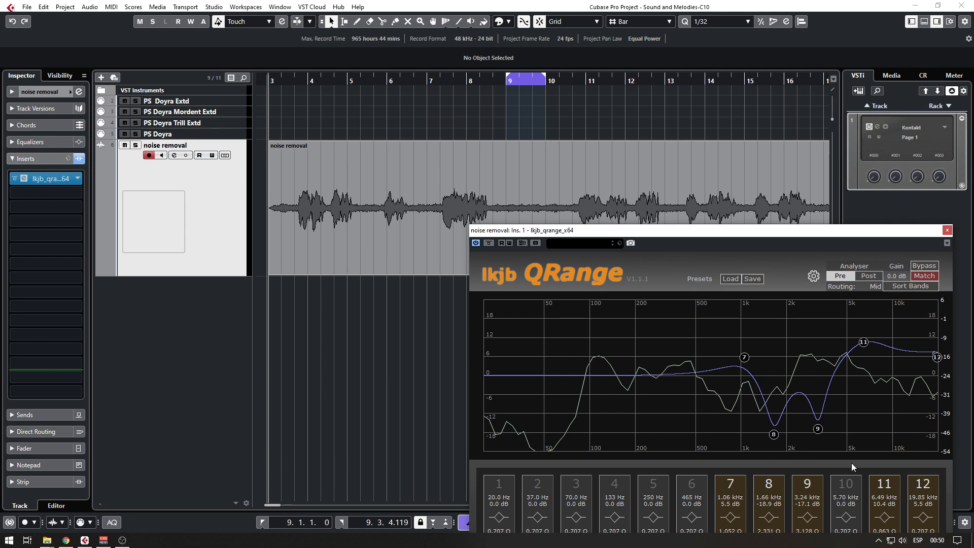
- Enable band 10 and raise it to a 10.5 dB boost at 2.27 kHz between the two cuts during playback
key("space")
left_click(844, 489)
left_click_drag(854, 375, 795, 341)
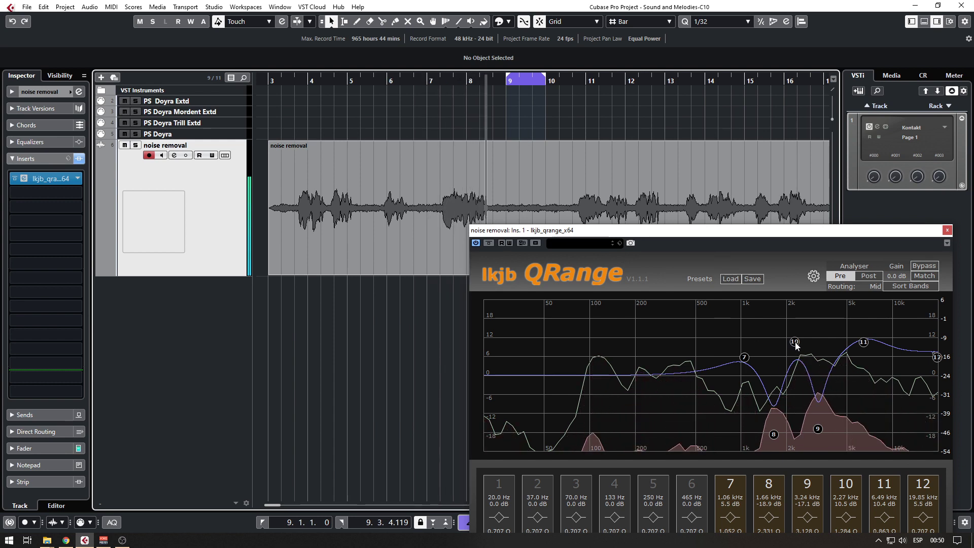
key("space")
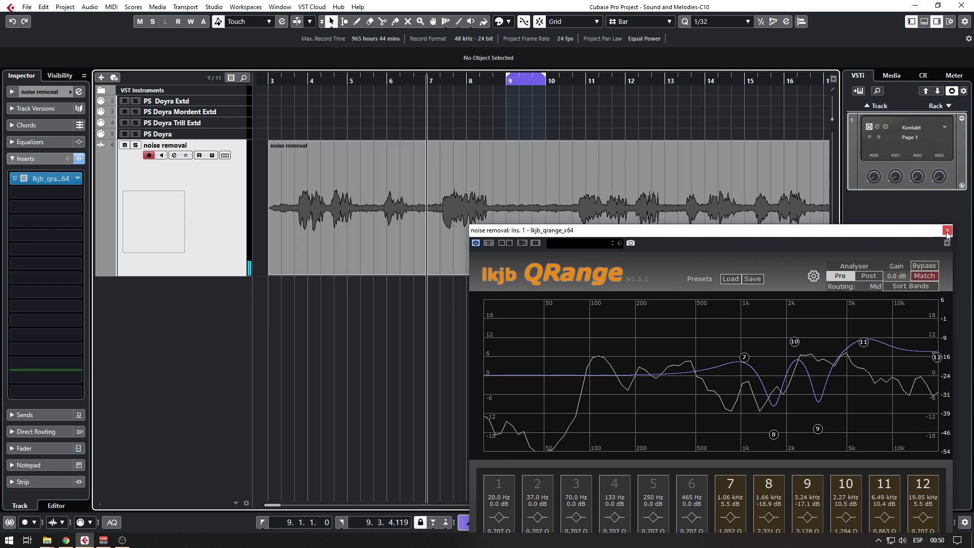
left_click_drag(929, 235, 859, 173)
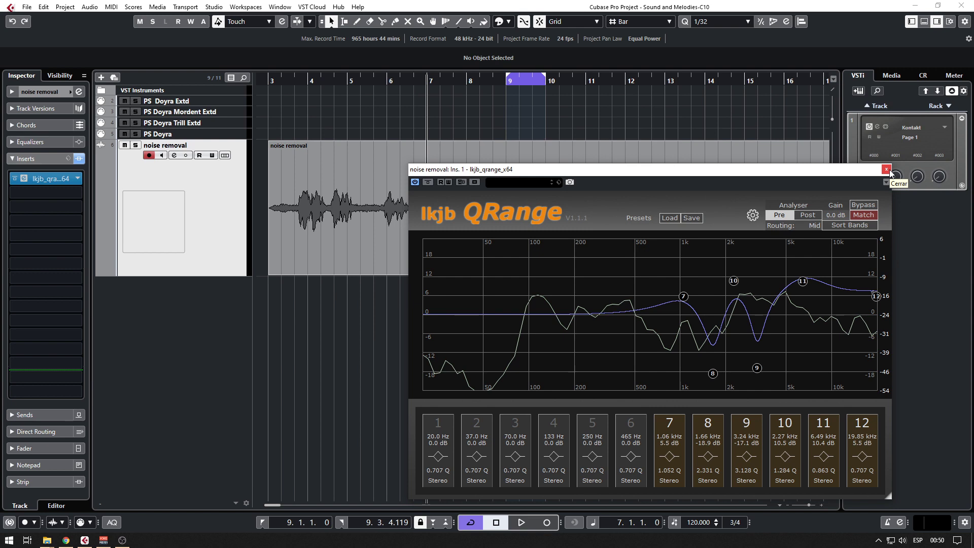
left_click_drag(727, 176, 747, 176)
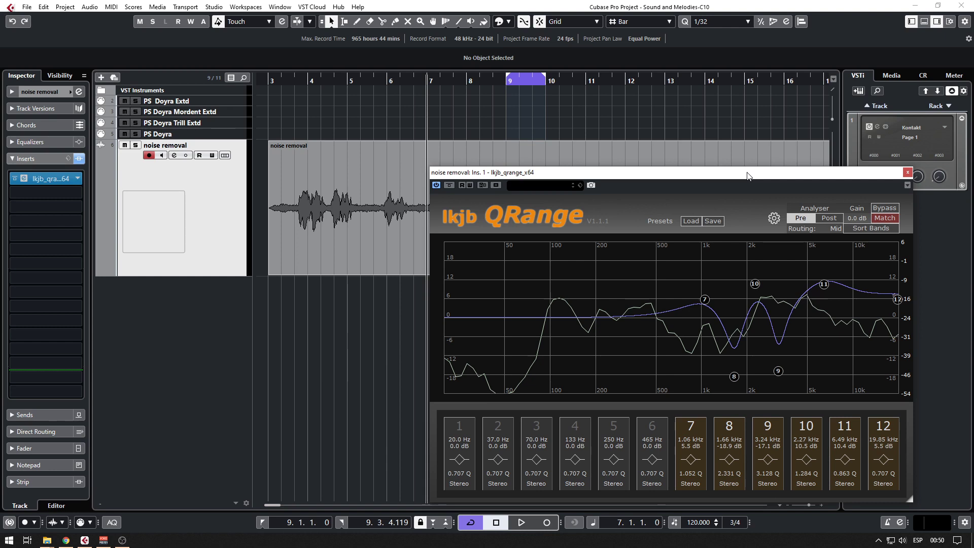
left_click(122, 539)
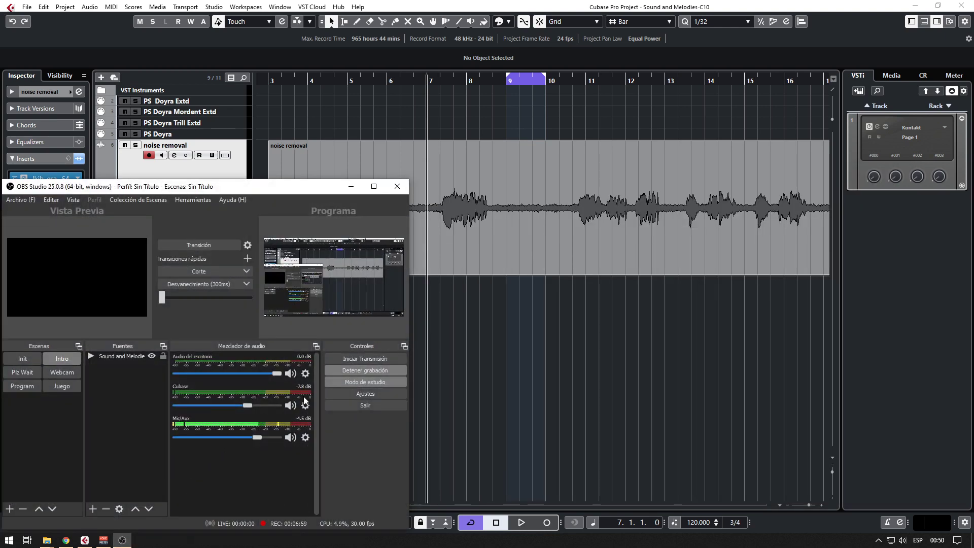